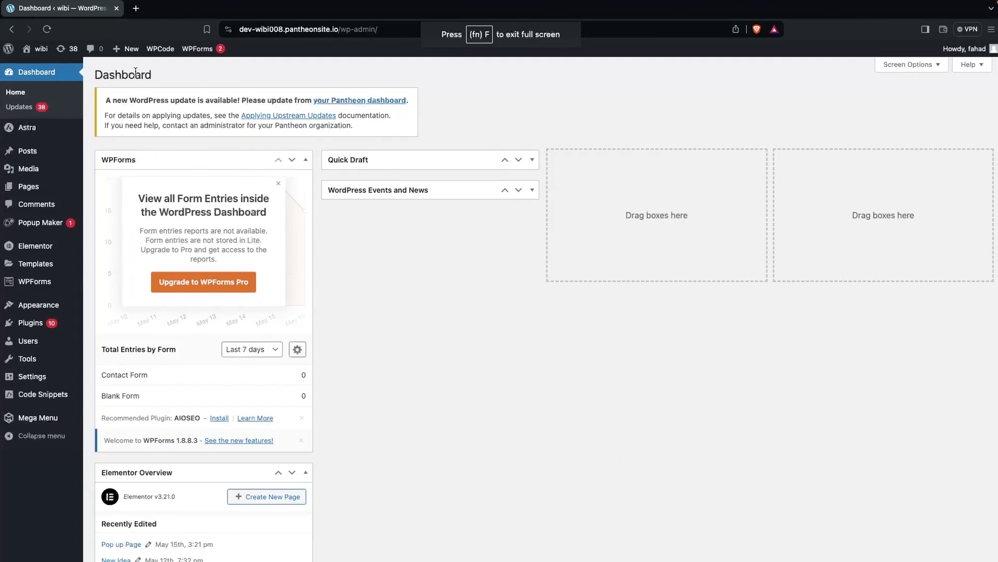
# Search plugins for 'newsletter', then install and activate the Newsletter plugin.
pyautogui.moveTo(55, 324)
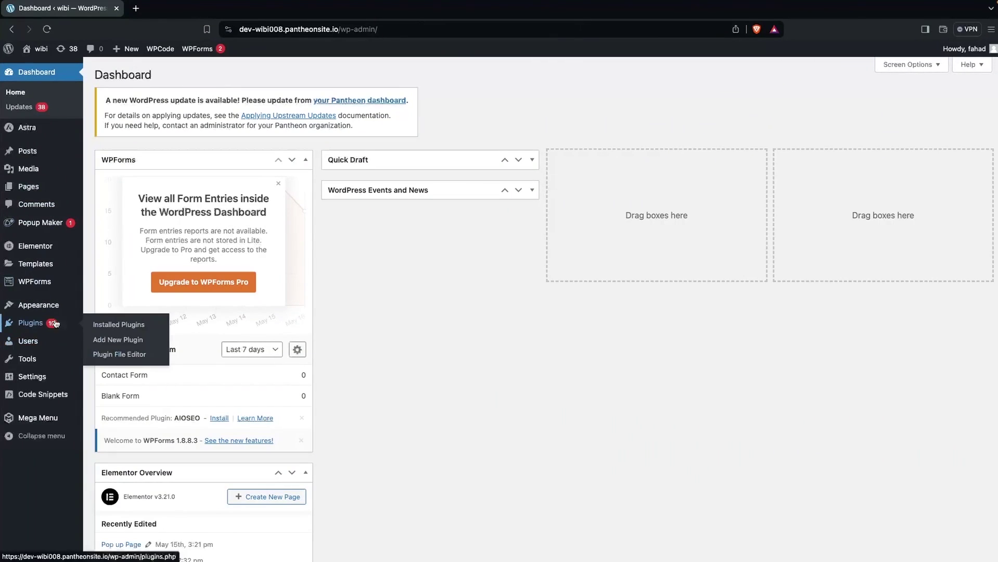
pyautogui.click(119, 339)
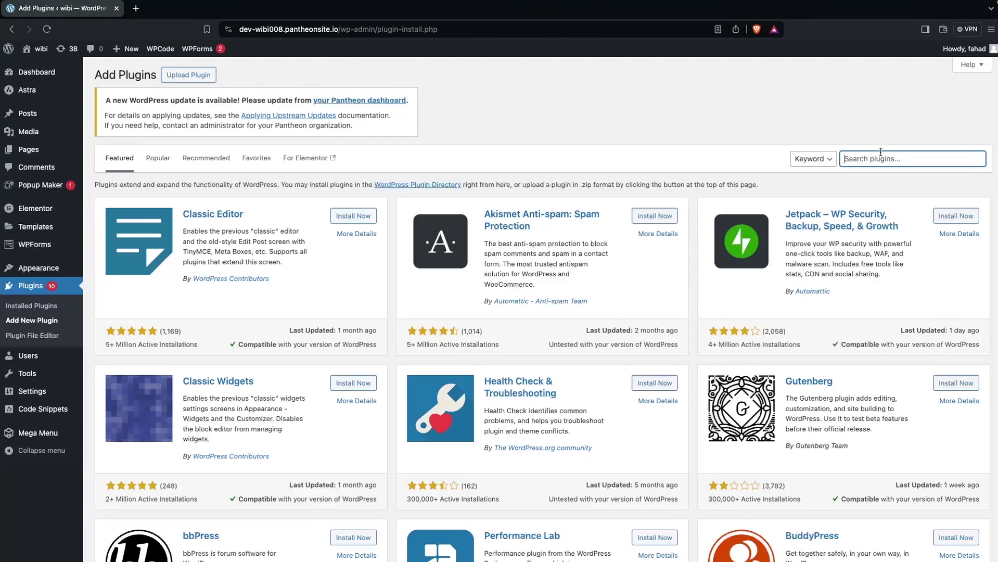
pyautogui.write('newsletter')
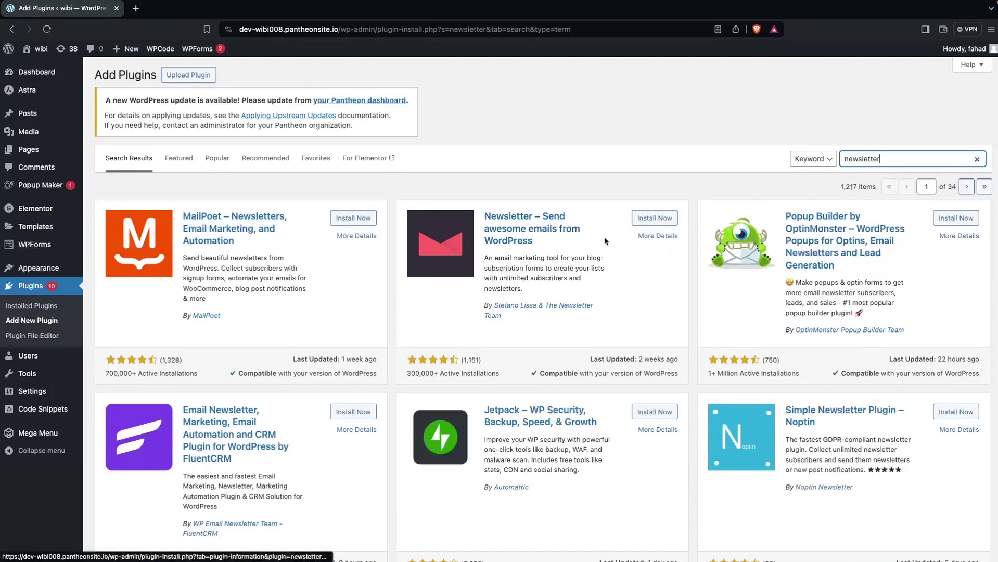
pyautogui.click(658, 222)
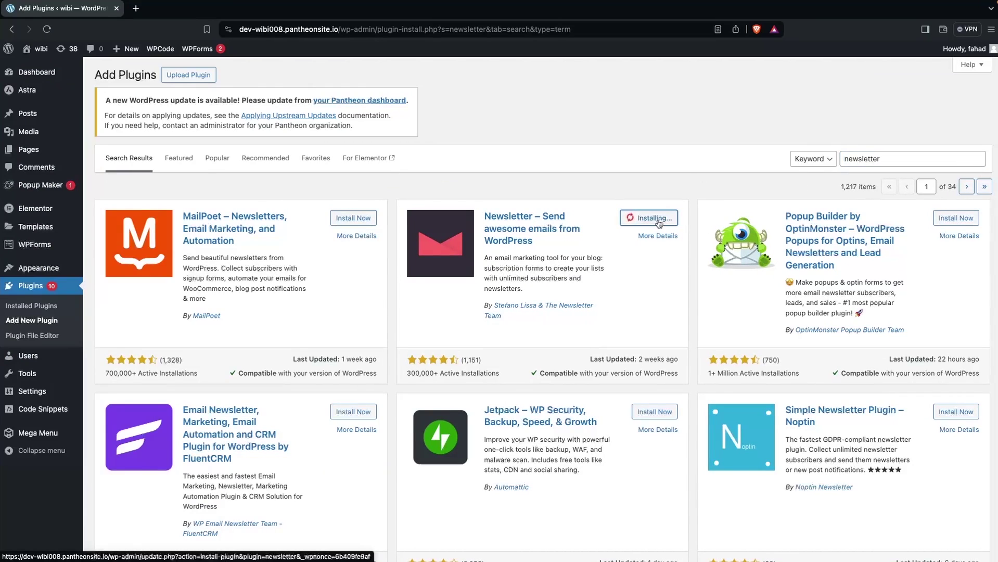
pyautogui.click(658, 222)
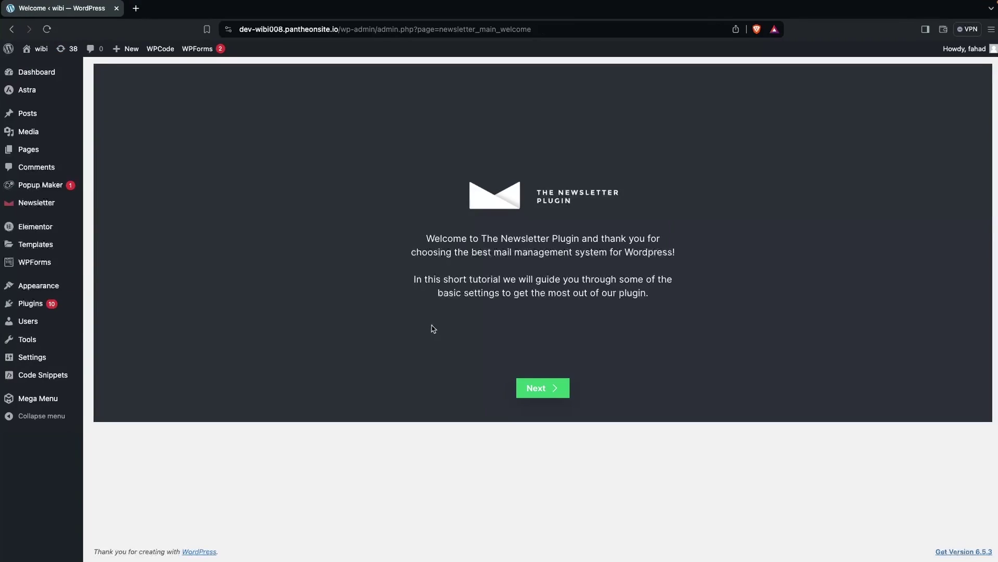
# Step through the Newsletter wizard with 'Ask for their name' on, skipping the delivery test, to the dashboard.
pyautogui.click(542, 385)
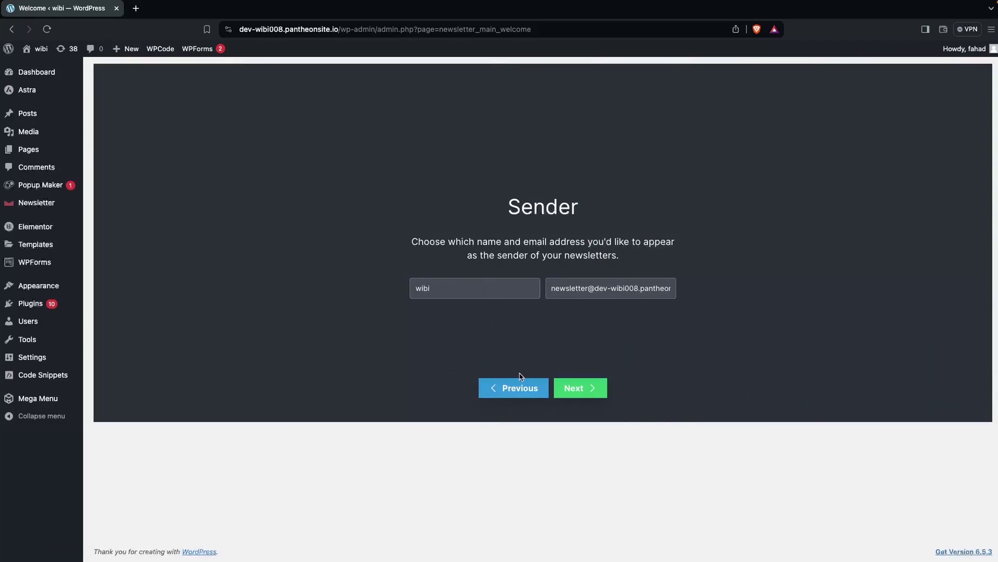
pyautogui.click(591, 390)
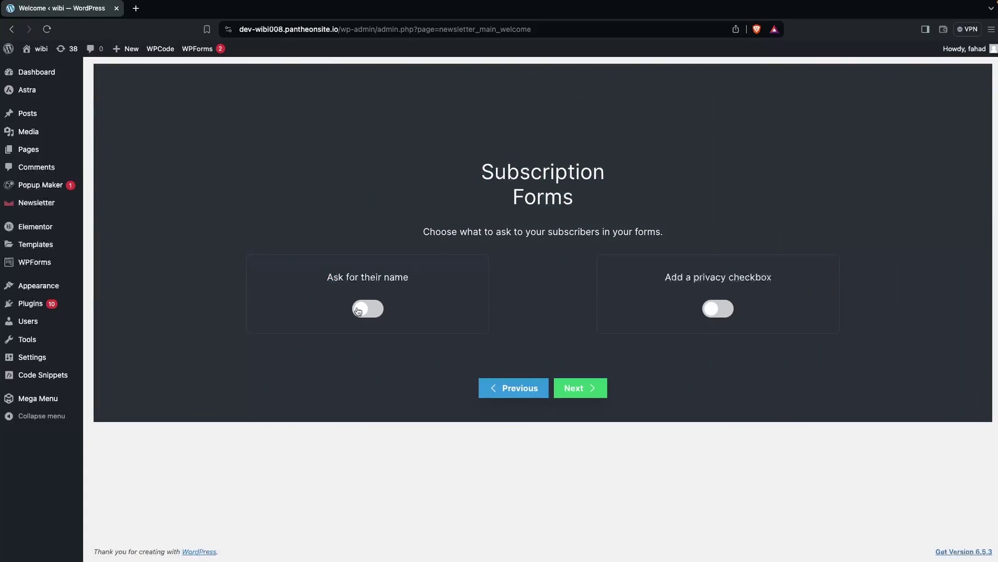
pyautogui.click(358, 311)
pyautogui.click(570, 388)
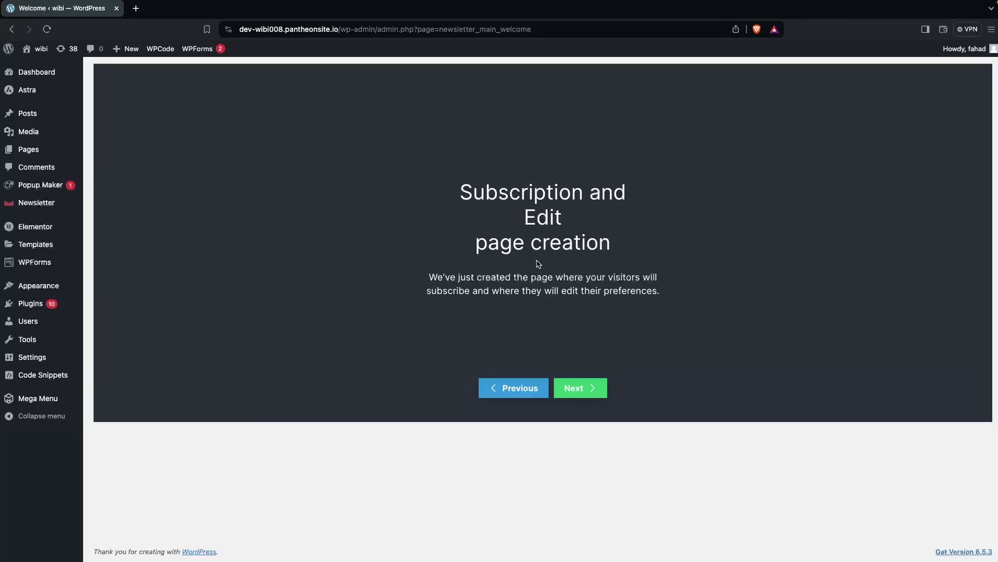
pyautogui.click(582, 385)
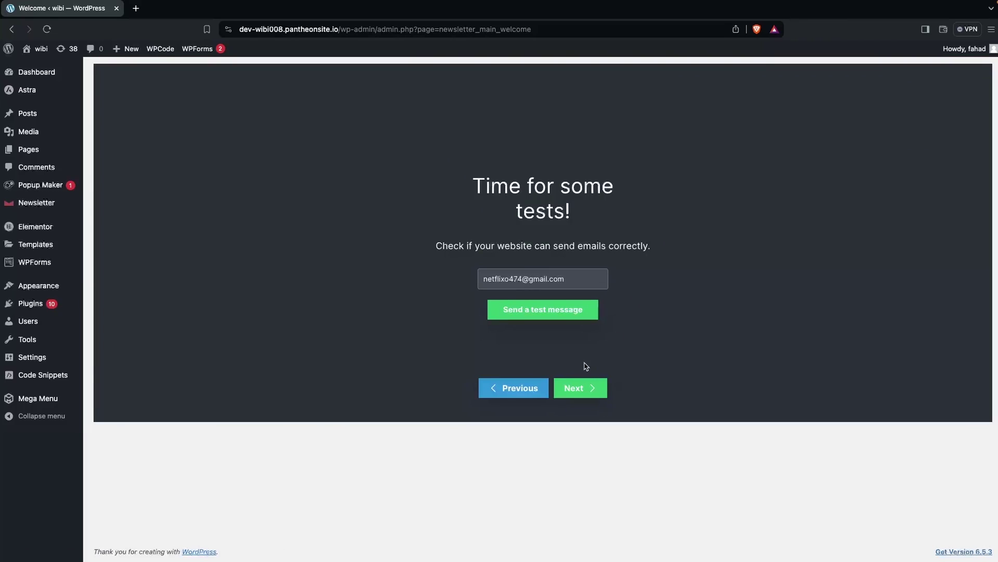
pyautogui.click(581, 386)
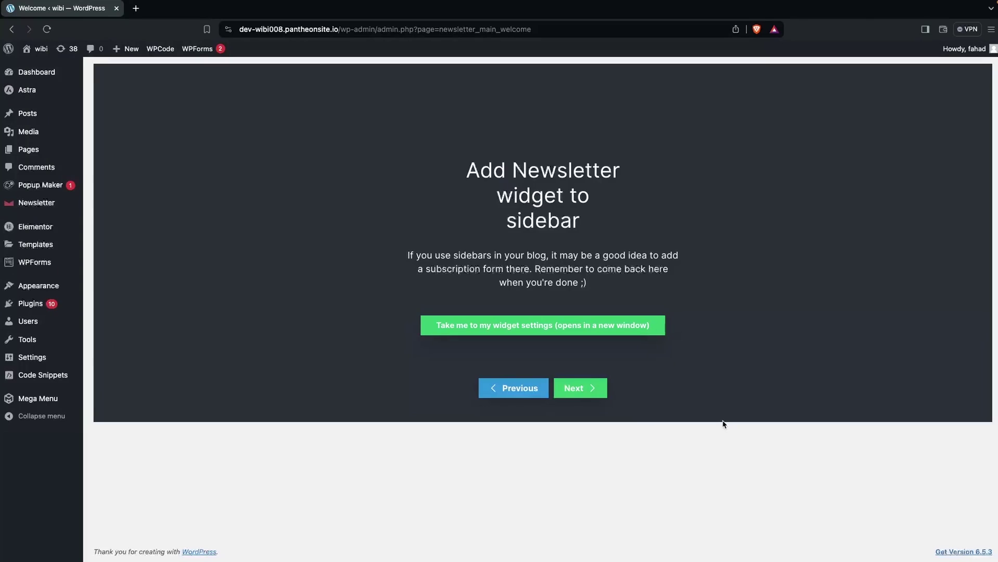
pyautogui.click(597, 394)
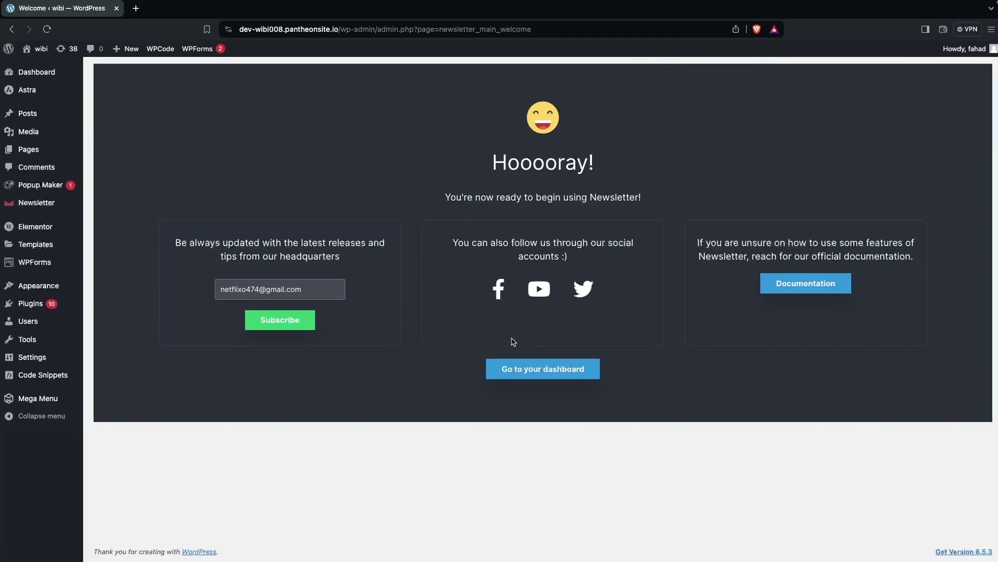
pyautogui.click(552, 370)
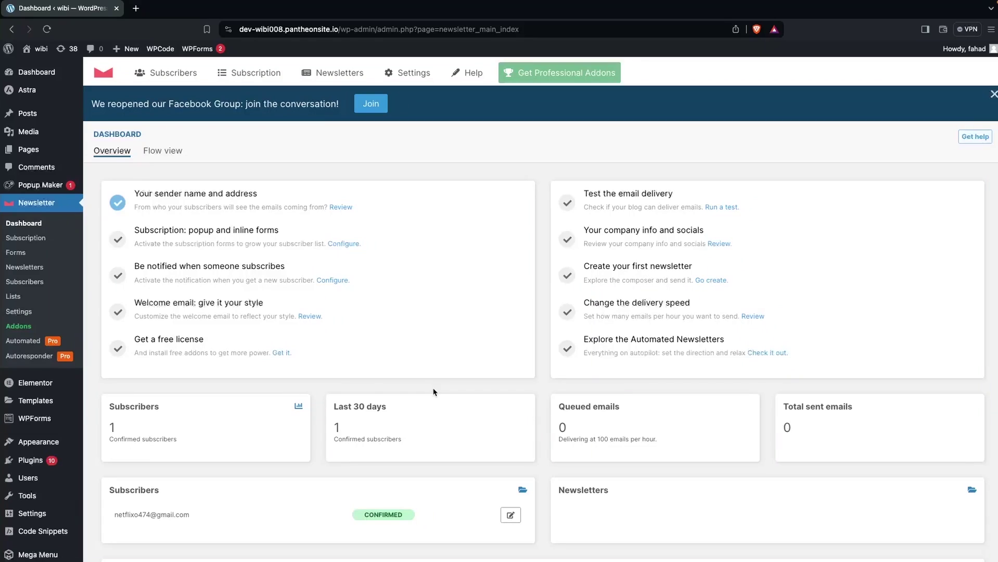
# Check the Newsletters list, then the Subscribers list showing one confirmed subscriber.
pyautogui.click(31, 268)
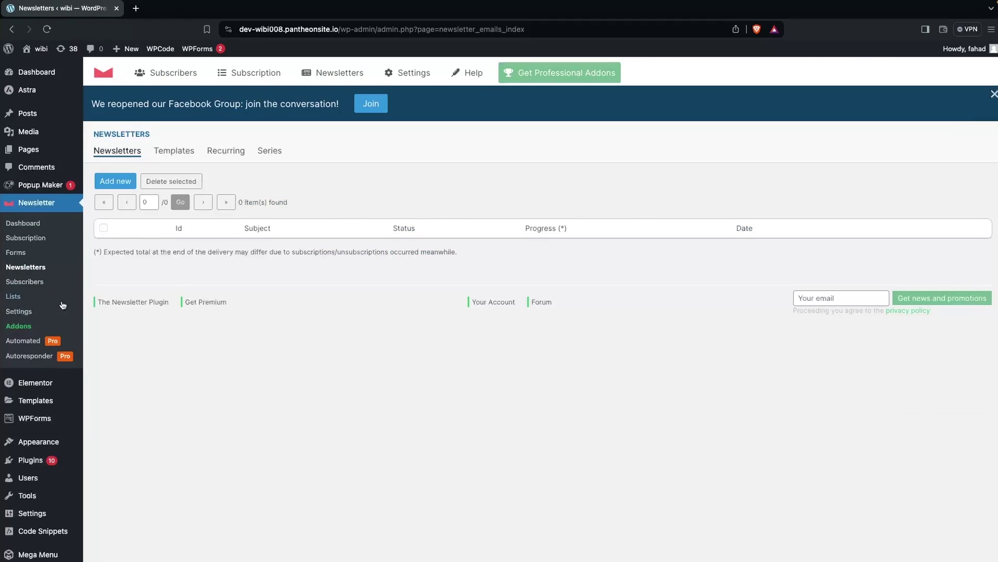
pyautogui.click(37, 282)
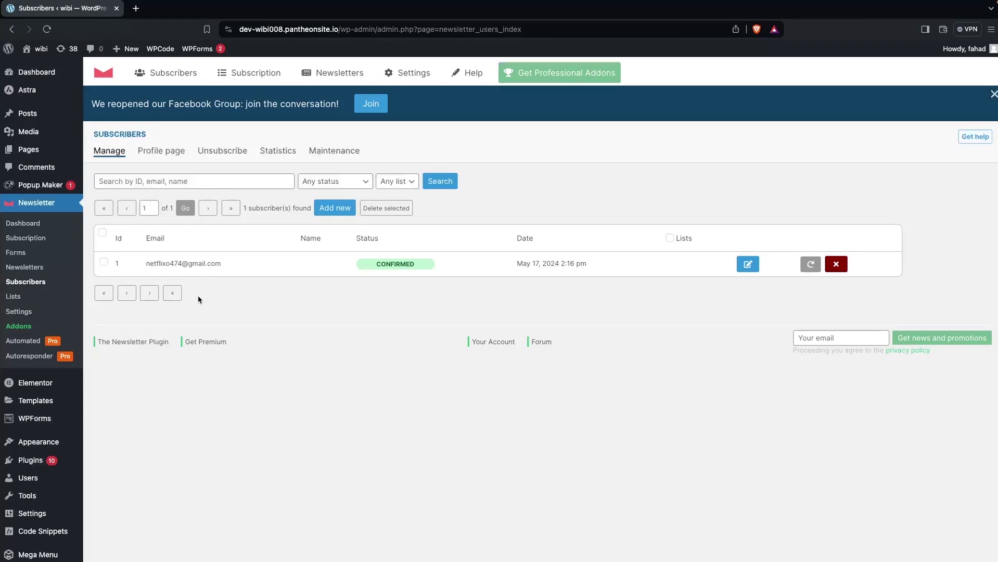
pyautogui.moveTo(46, 149)
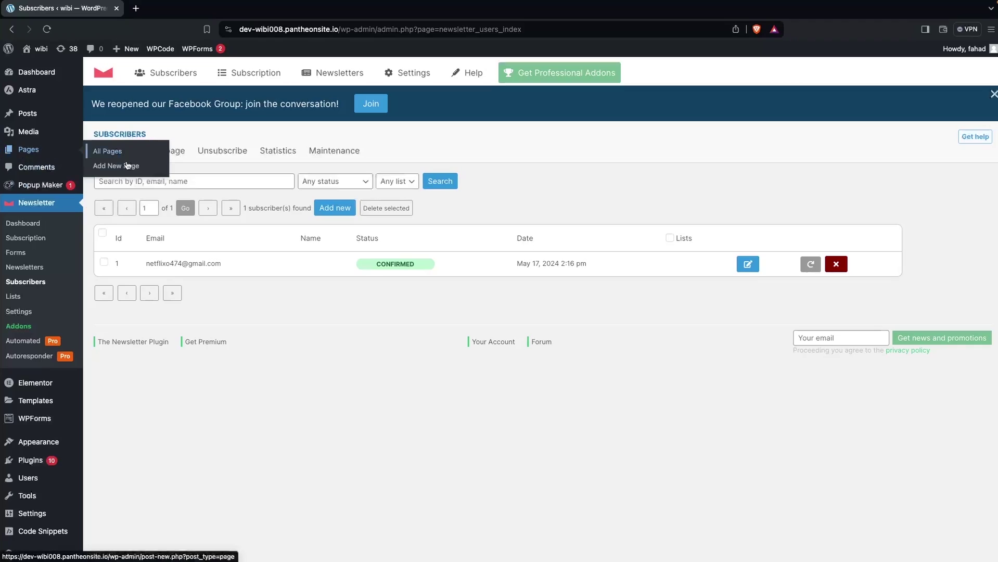
# Subscribe a test first name and e-mail via the public Newsletter page, then return to Pages.
pyautogui.click(132, 152)
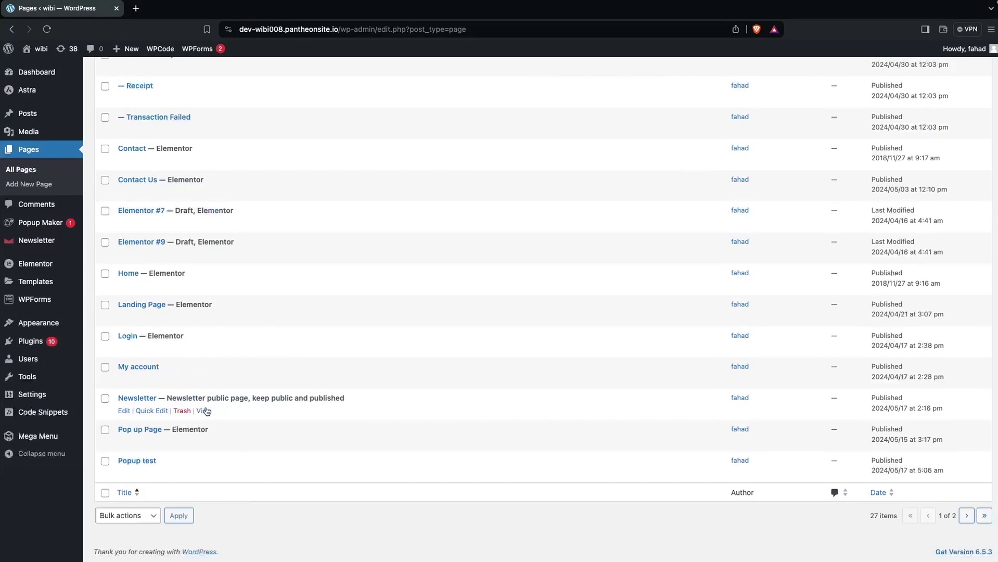
pyautogui.click(204, 411)
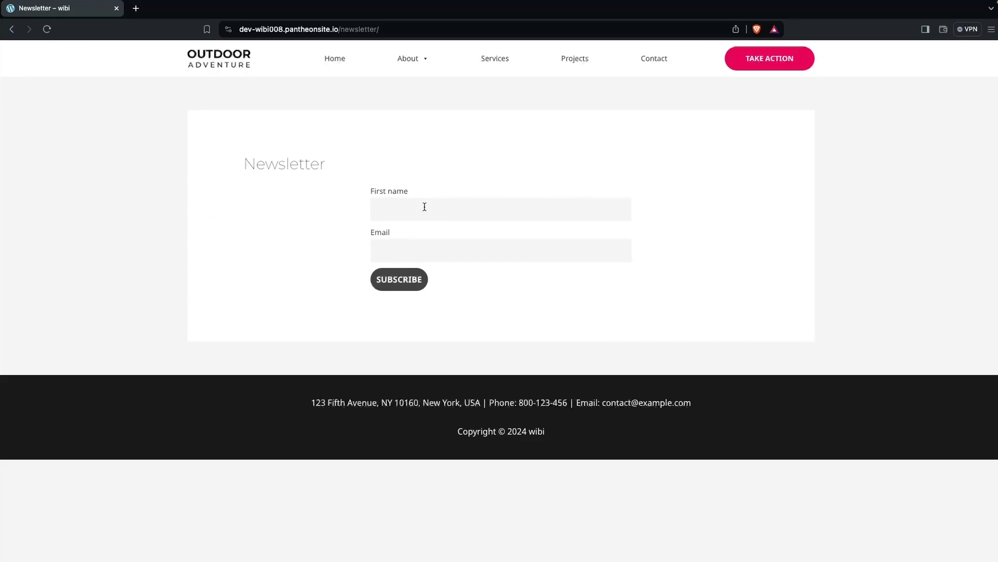
pyautogui.write('Farhan')
pyautogui.press('Tab')
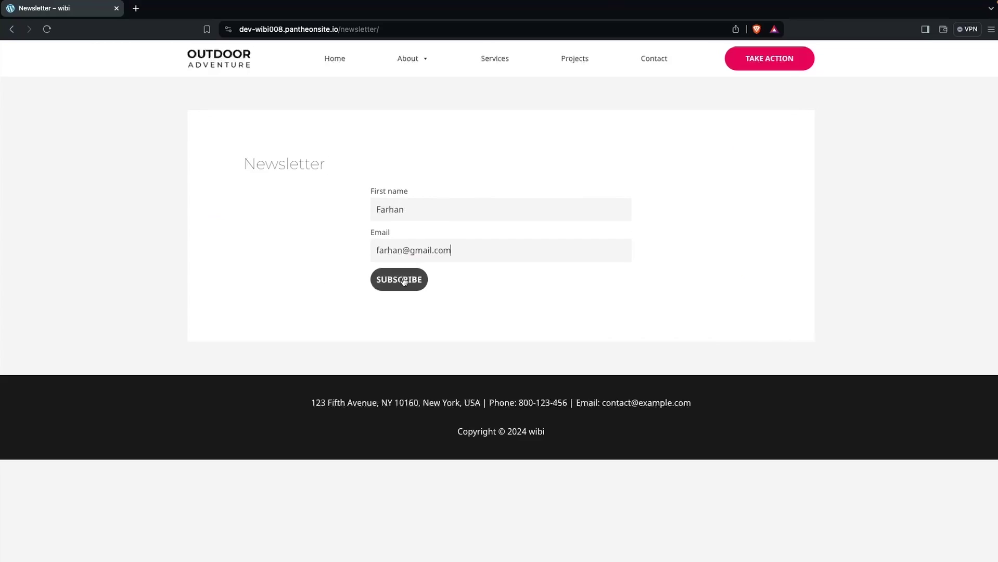
pyautogui.click(399, 281)
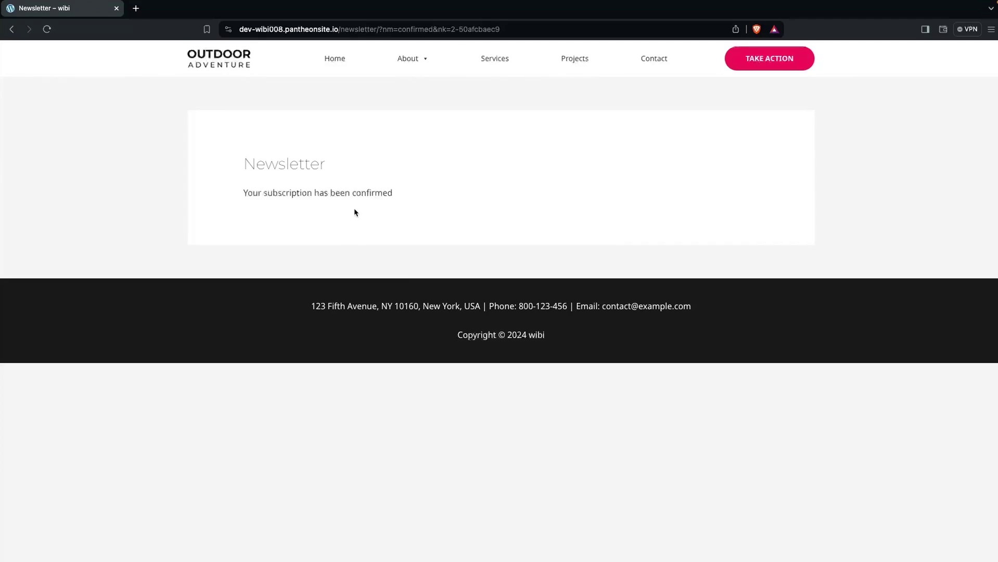
pyautogui.click(12, 29)
# Open the Subscribers list and edit the second subscriber, showing status Confirmed.
pyautogui.moveTo(47, 247)
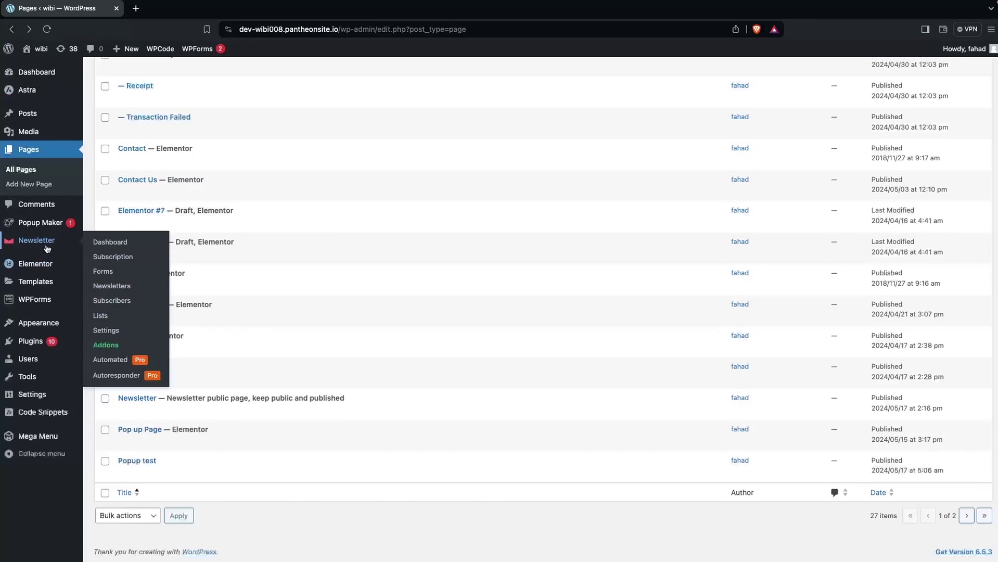
pyautogui.click(119, 303)
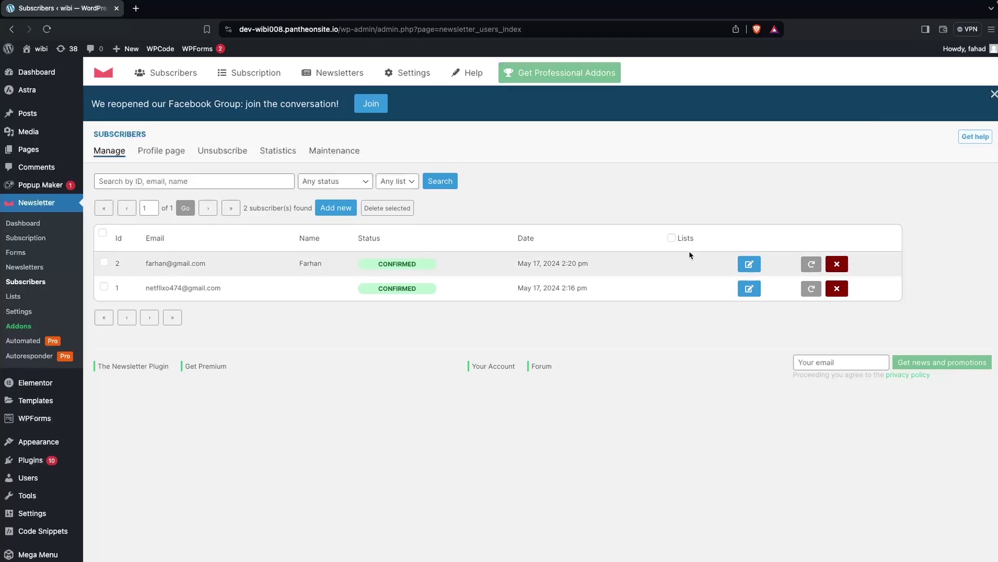
pyautogui.click(751, 265)
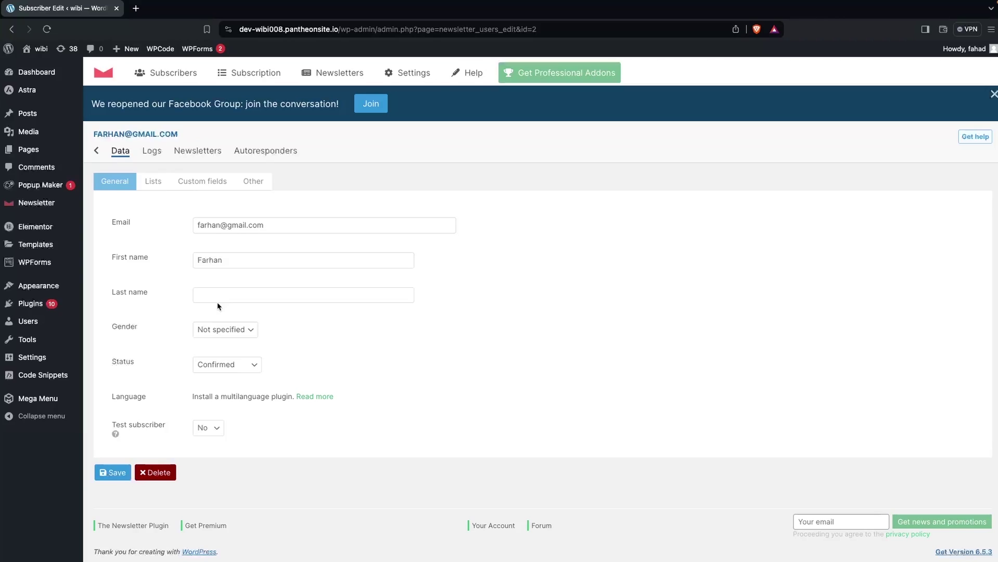
pyautogui.moveTo(52, 288)
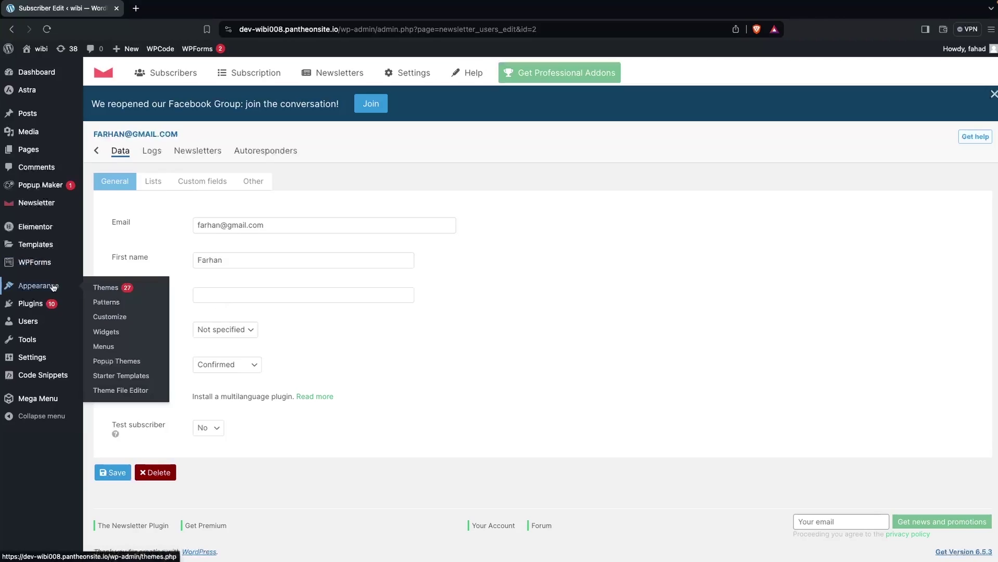
# In Appearance > Menus, add the Newsletter page to the main menu and save it.
pyautogui.click(119, 352)
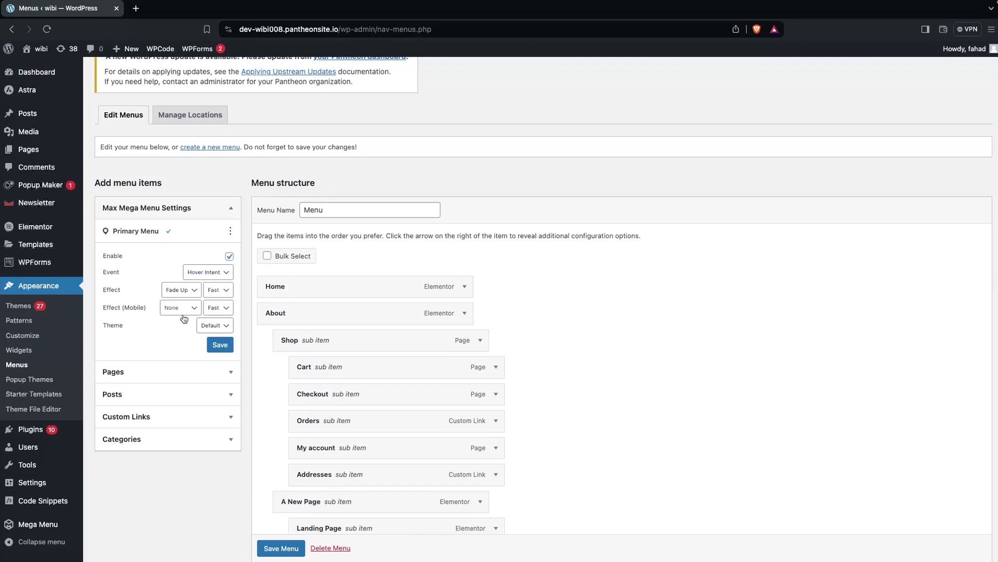
pyautogui.click(162, 381)
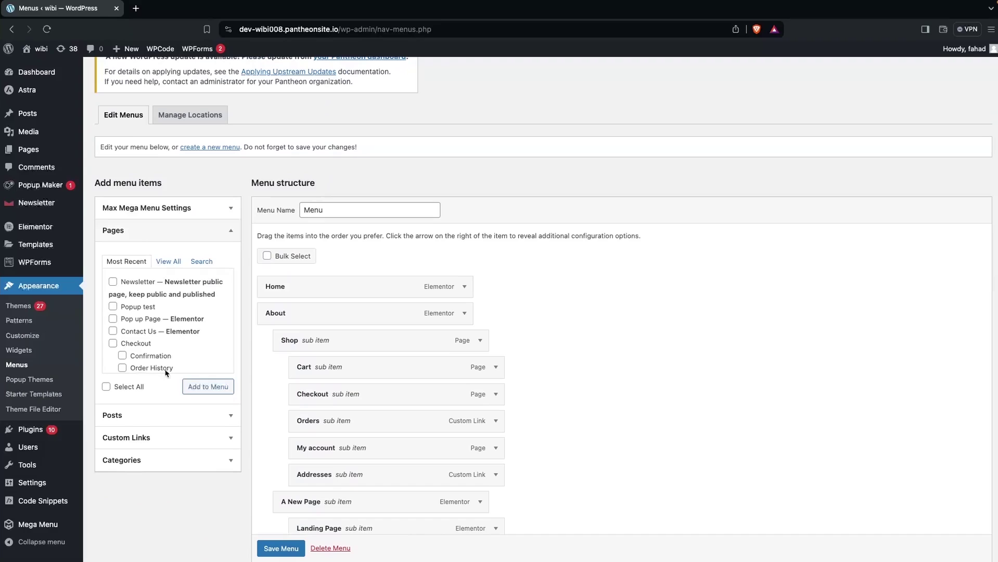
pyautogui.click(113, 282)
pyautogui.click(203, 387)
pyautogui.scroll(-10, 216, 413)
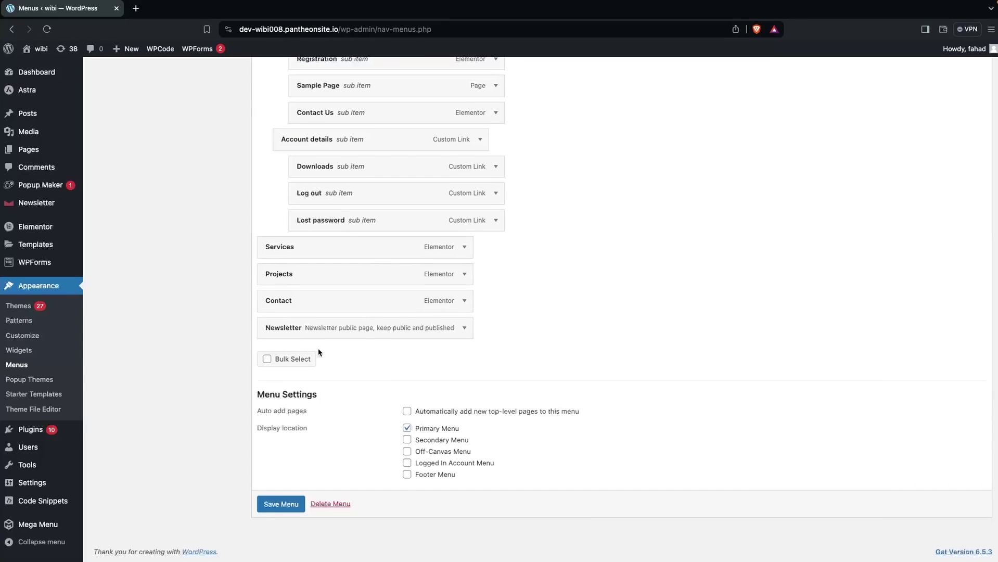
pyautogui.click(275, 507)
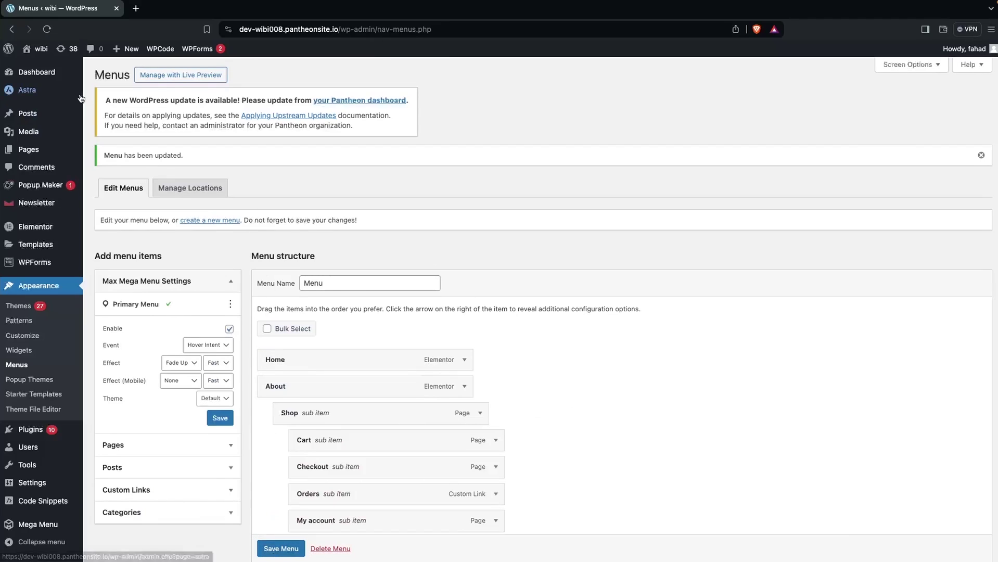
# Visit the live site, follow its new Newsletter menu link, then return to the Menus tab.
pyautogui.moveTo(57, 73)
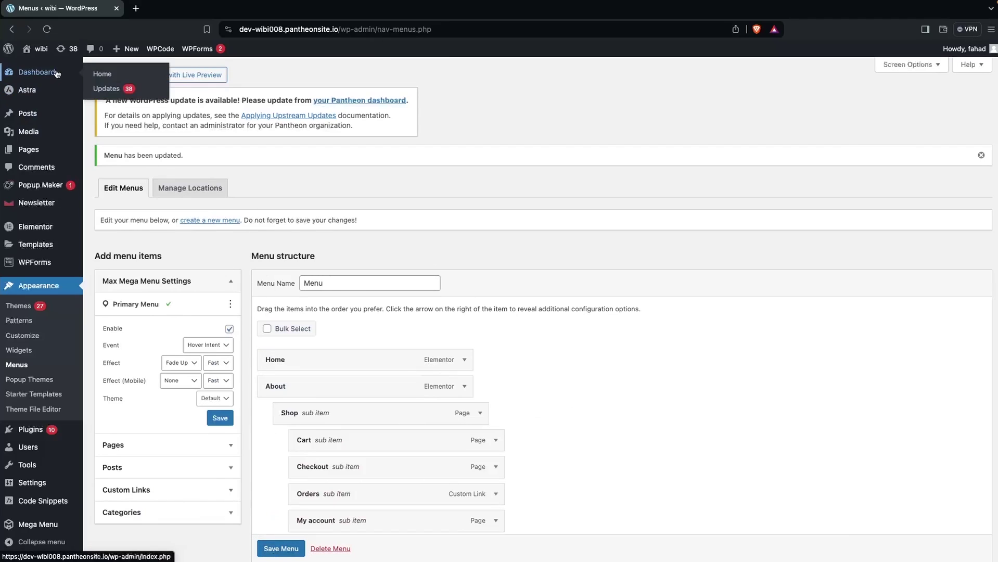
pyautogui.click(41, 48)
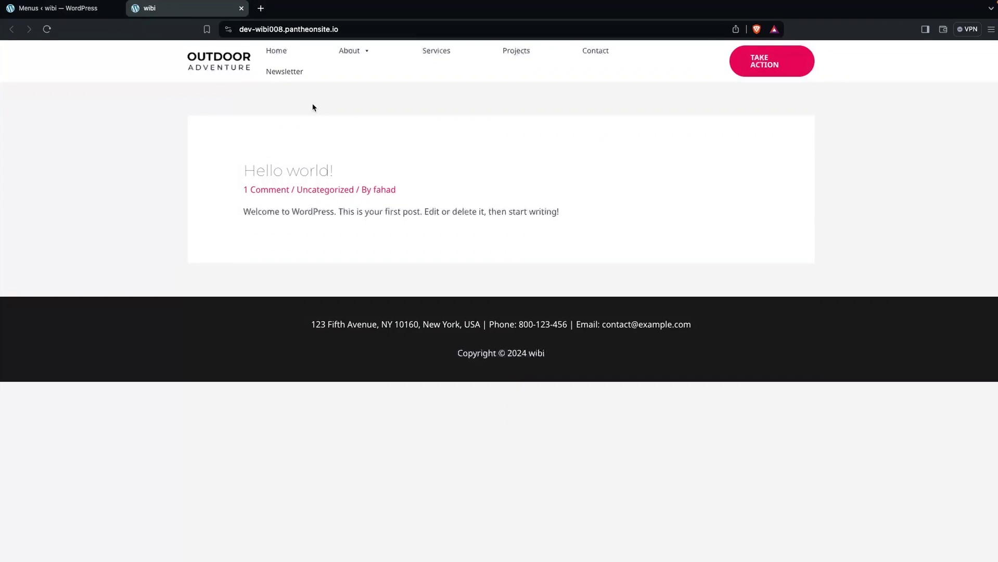
pyautogui.click(282, 78)
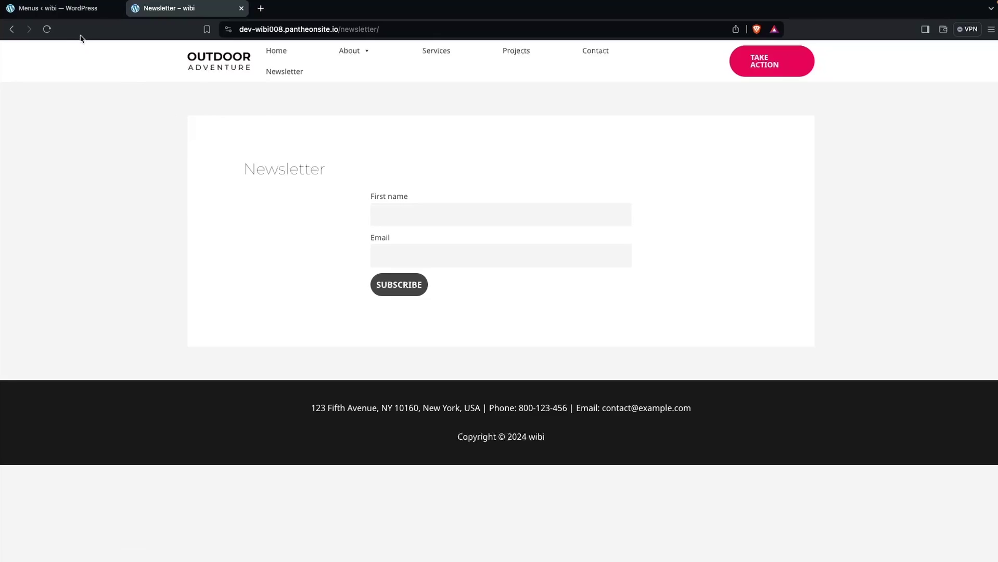
pyautogui.click(57, 8)
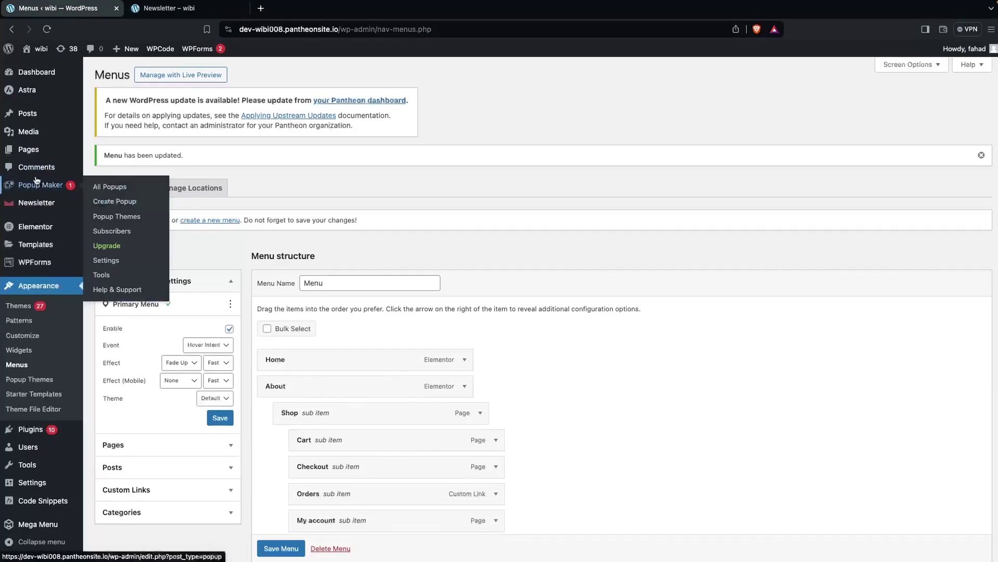
# Go to All Pages and start a new, untitled page.
pyautogui.moveTo(43, 151)
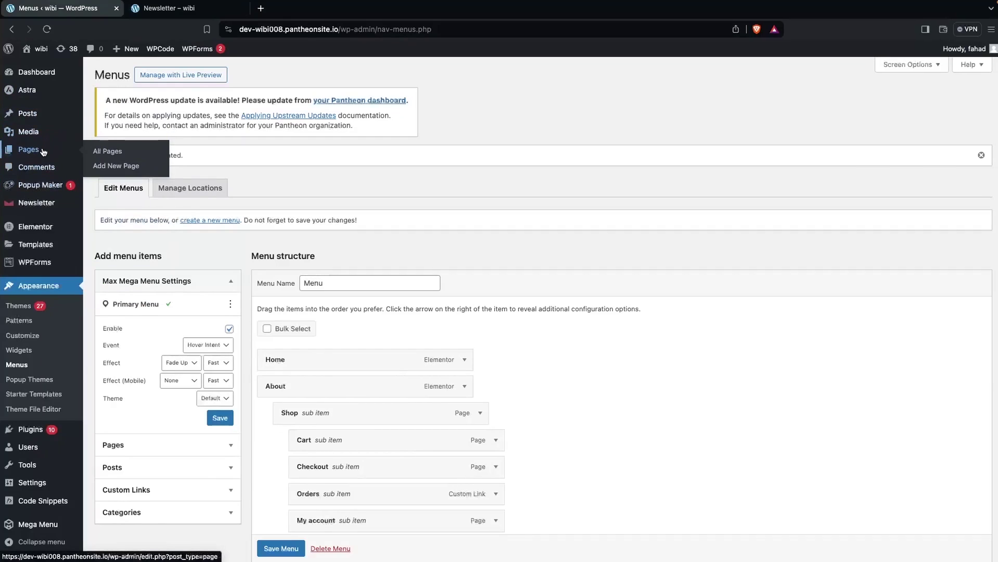
pyautogui.click(114, 154)
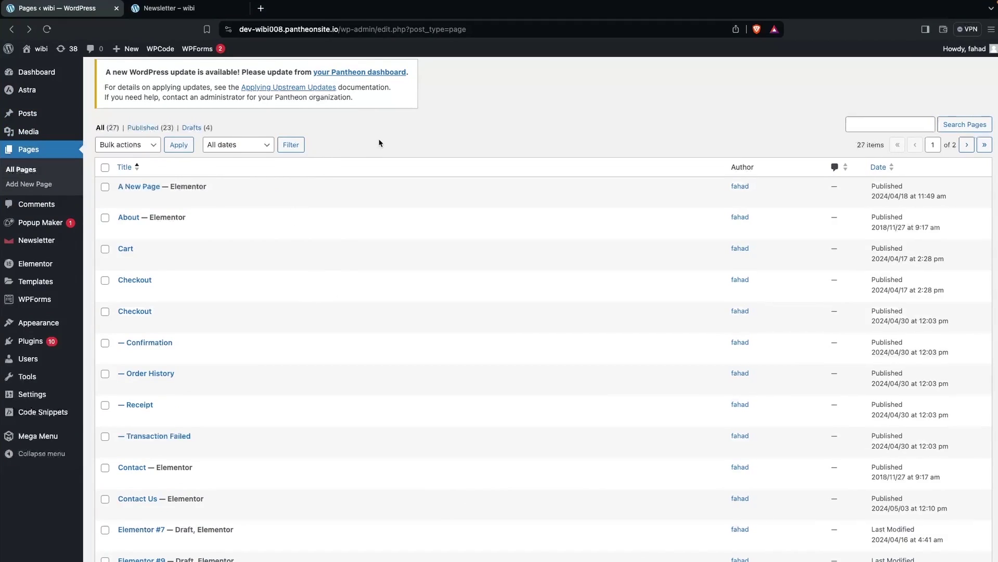
pyautogui.scroll(1, 378, 139)
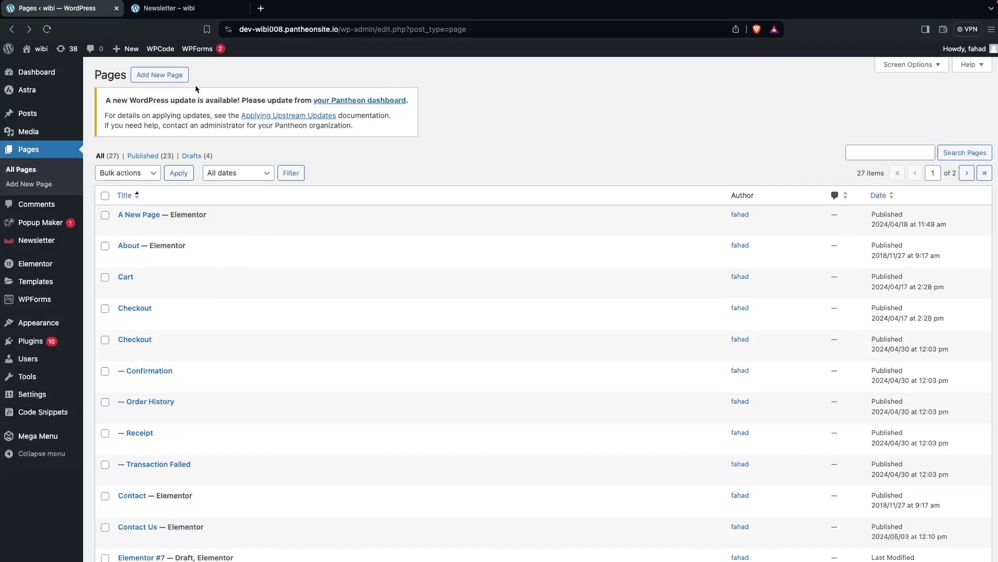
pyautogui.click(166, 81)
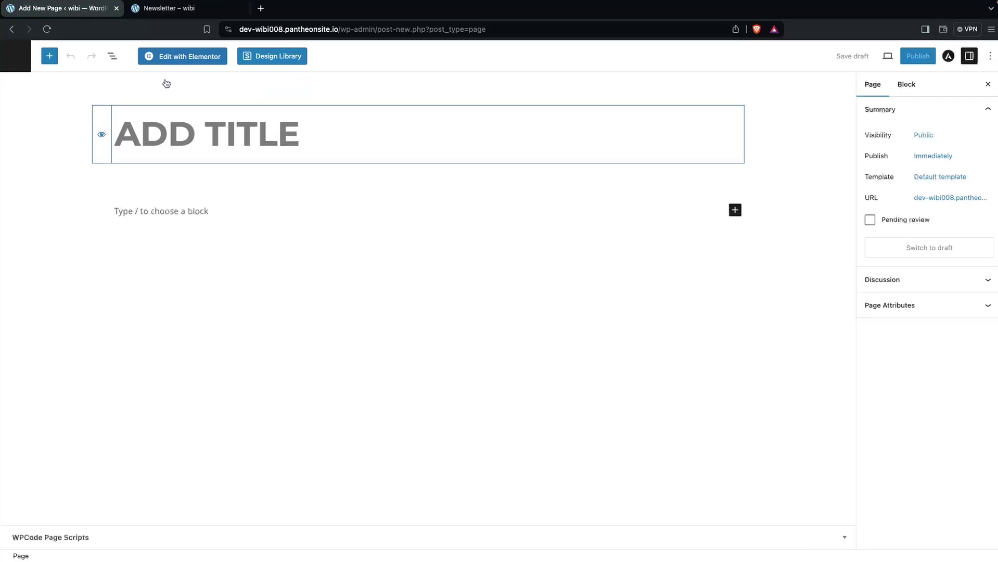
# Title the page NEWSLETTER FORM and add a Shortcode block containing [newsletter_form].
pyautogui.write('NEWSLETTER FORM')
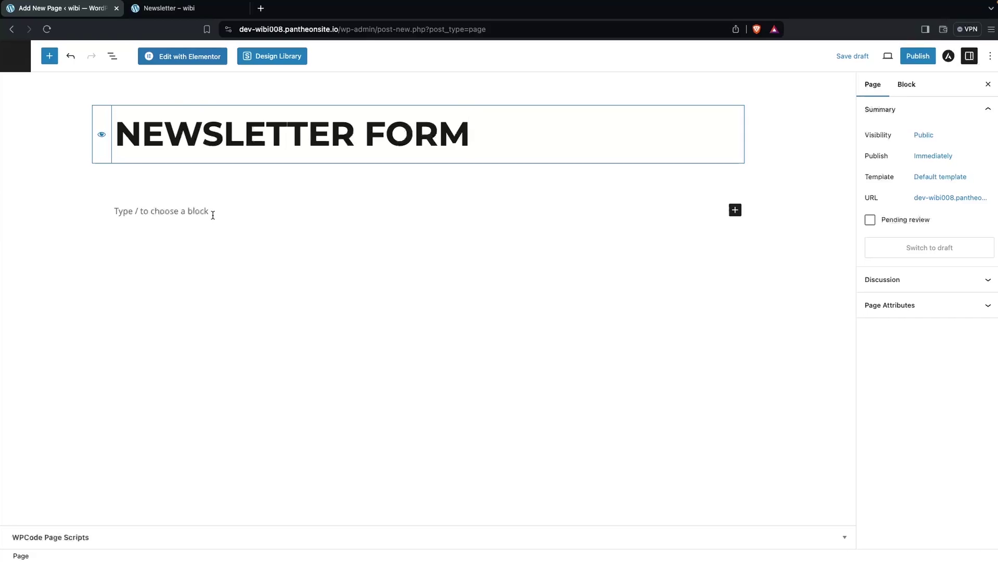
pyautogui.click(742, 215)
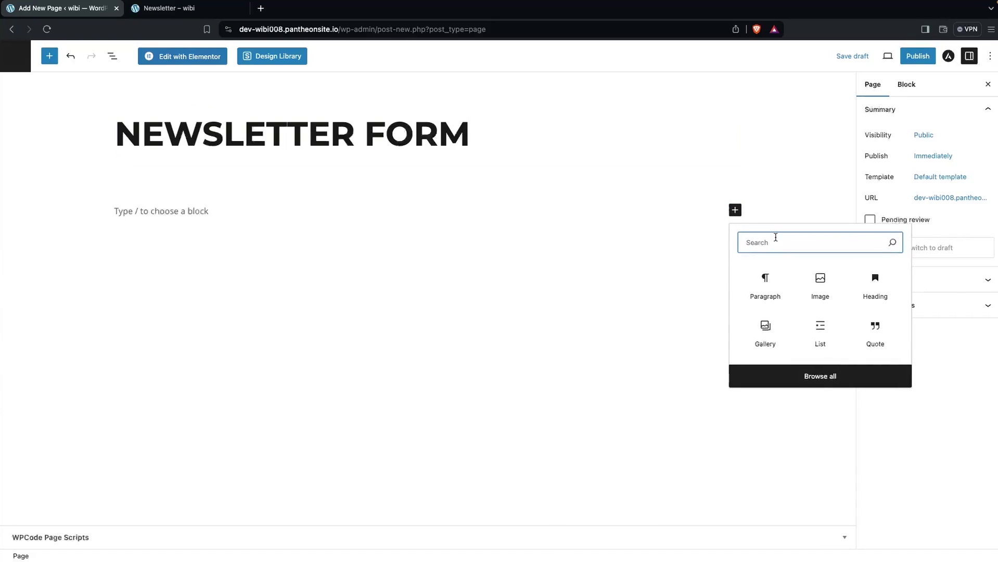
pyautogui.write('sh')
pyautogui.click(766, 281)
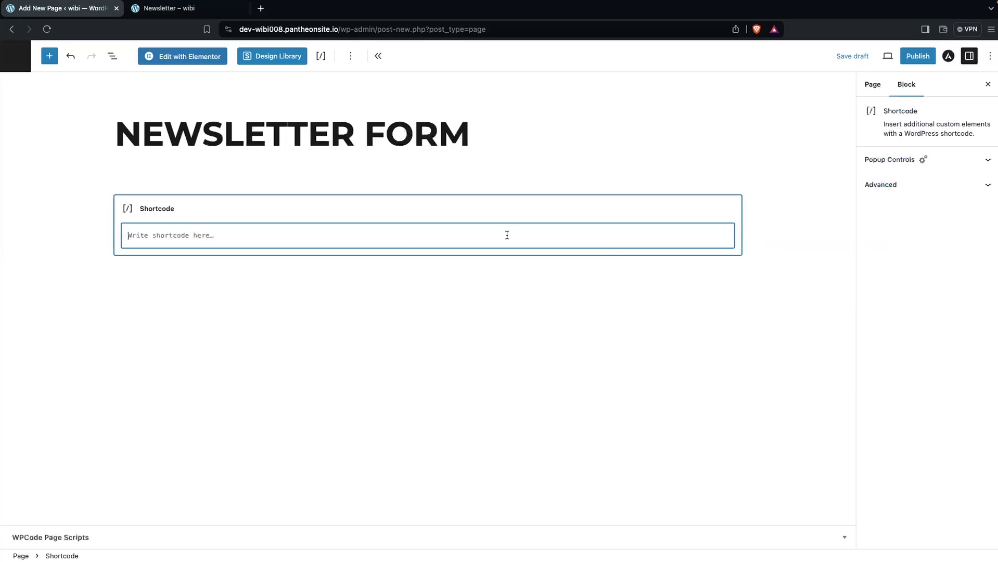
pyautogui.write('[newsletter]')
pyautogui.press('Left')
pyautogui.write('_for')
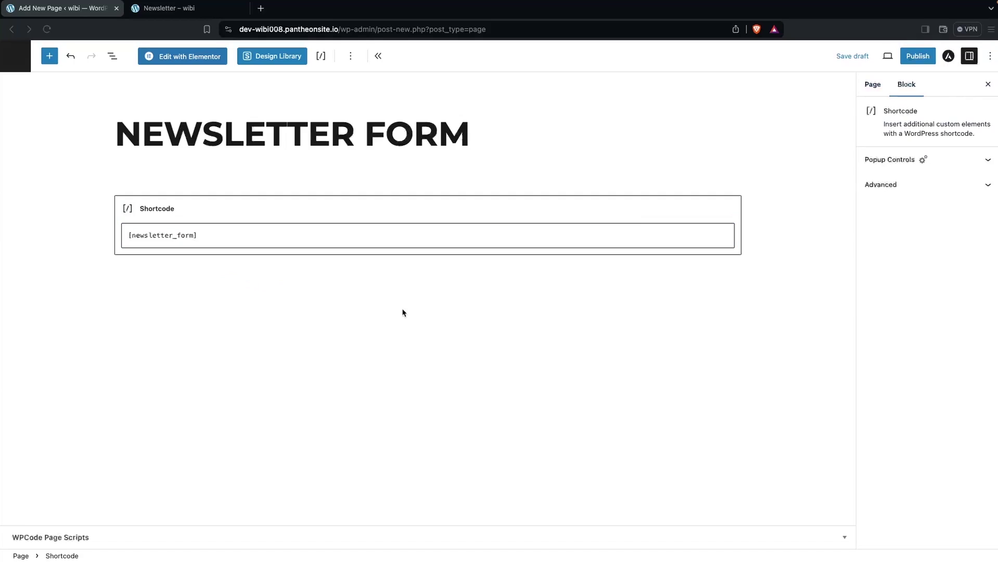
# Publish the NEWSLETTER FORM page, view its live subscribe form, then go back to the editor.
pyautogui.click(914, 61)
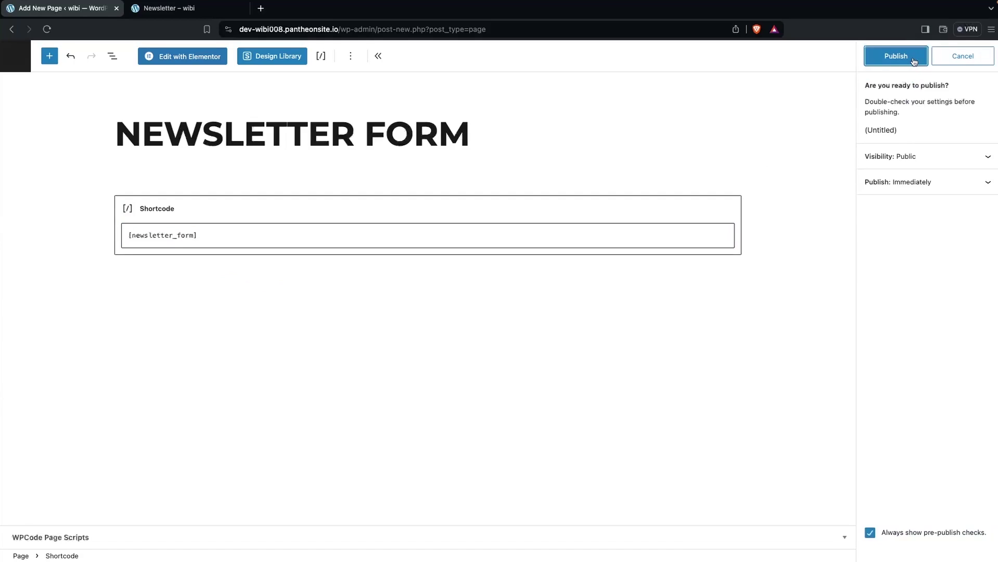
pyautogui.click(914, 61)
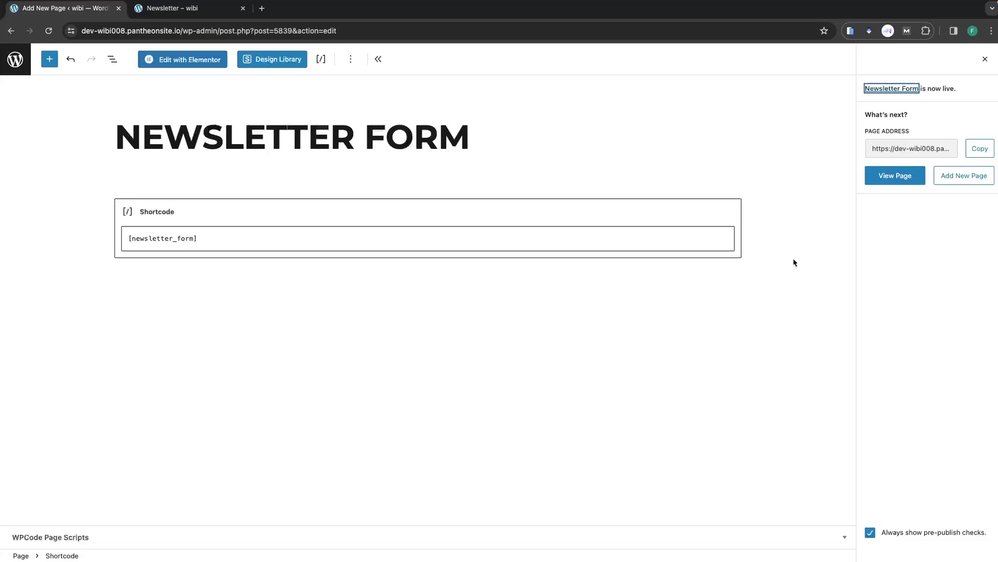
pyautogui.click(891, 176)
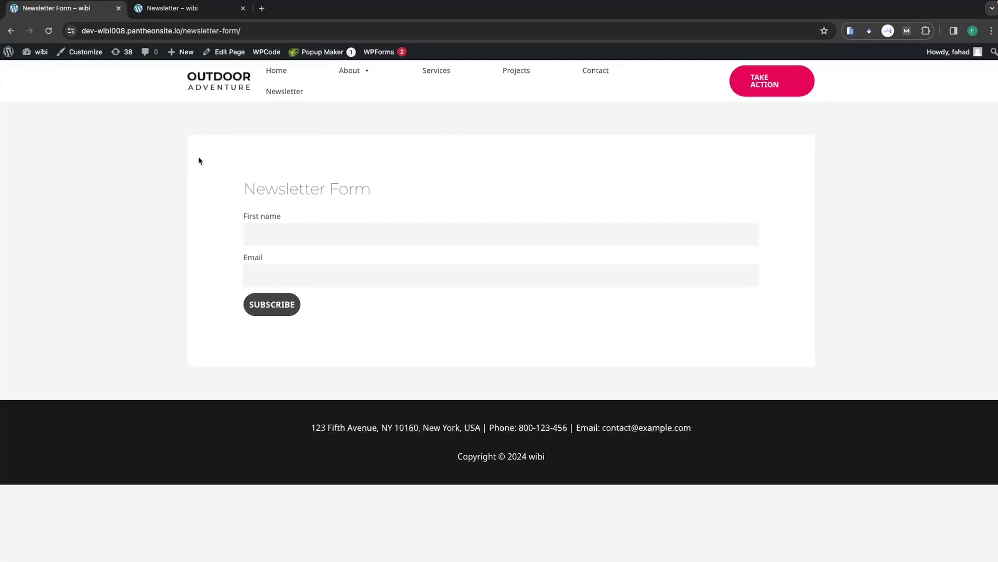
pyautogui.click(11, 30)
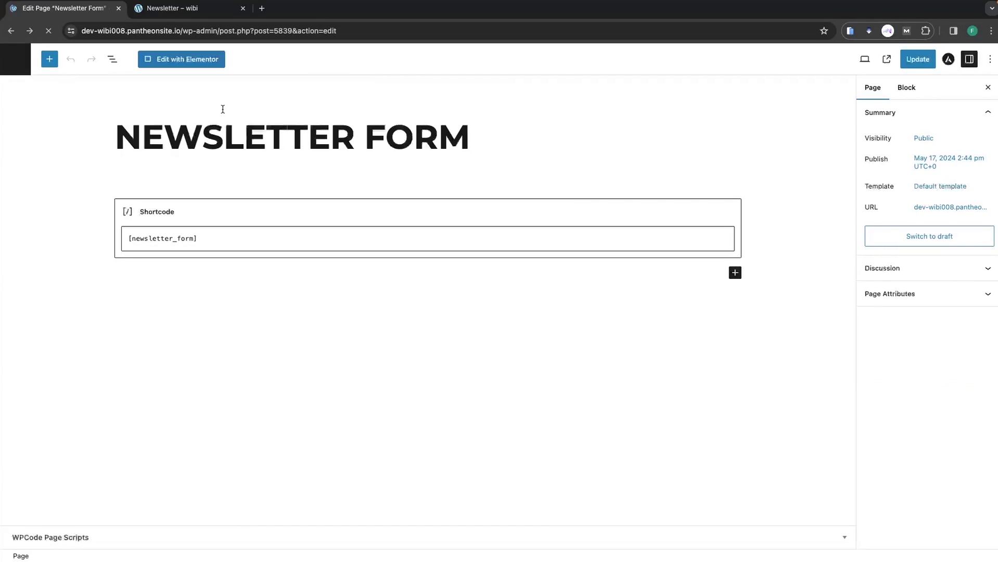
# Add a Shortcode widget containing [newsletter_form] to the page in Elementor.
pyautogui.click(182, 64)
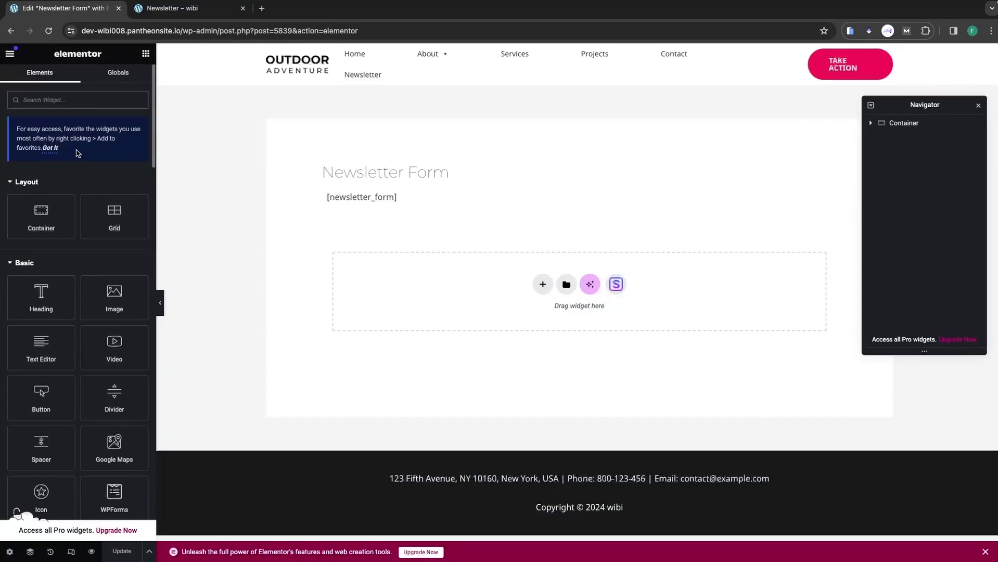
pyautogui.write('sh')
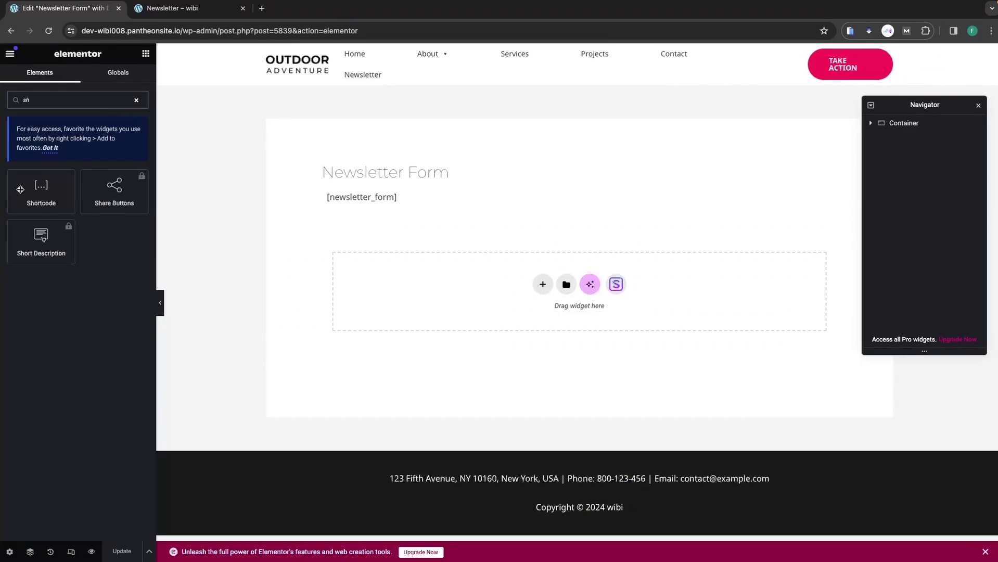
pyautogui.click(34, 199)
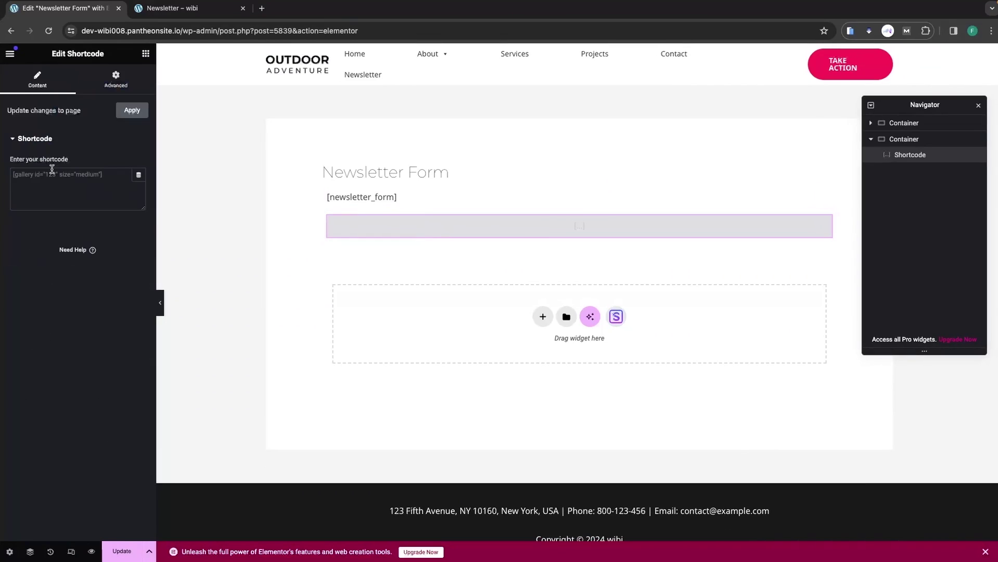
pyautogui.click(52, 169)
pyautogui.write('[newsletter_')
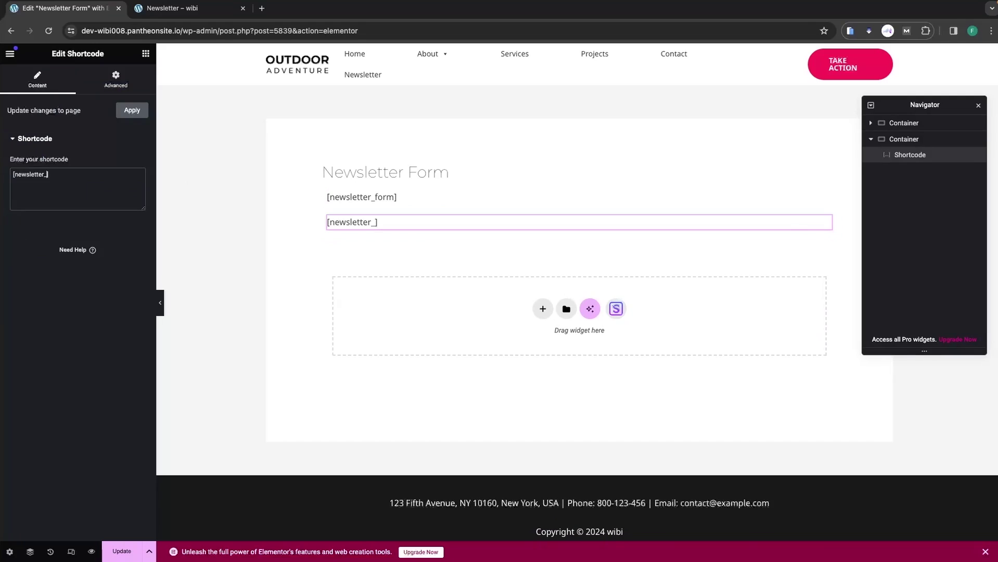
pyautogui.write('form')
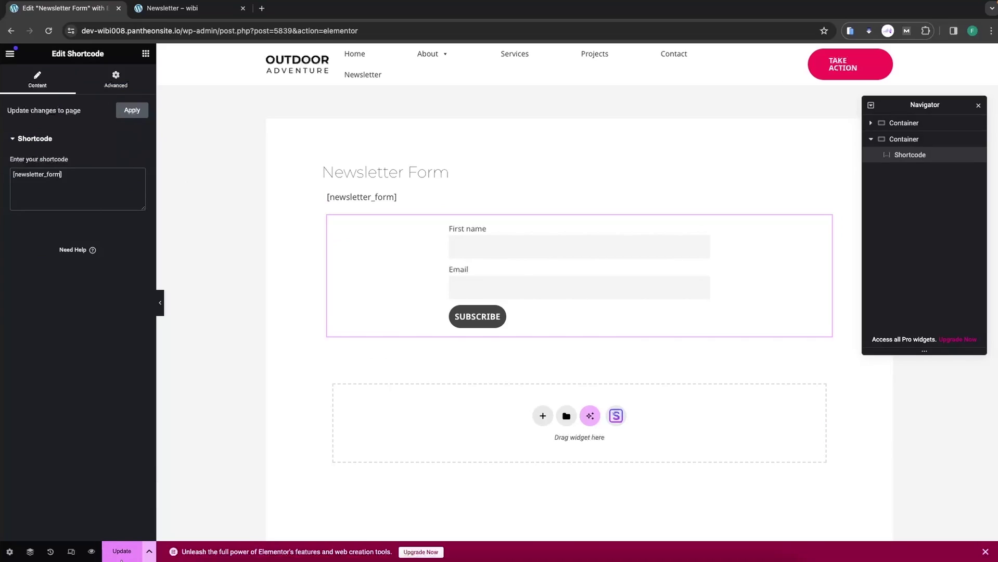
# Update the page, preview it, then close the preview tabs.
pyautogui.click(121, 556)
pyautogui.click(91, 551)
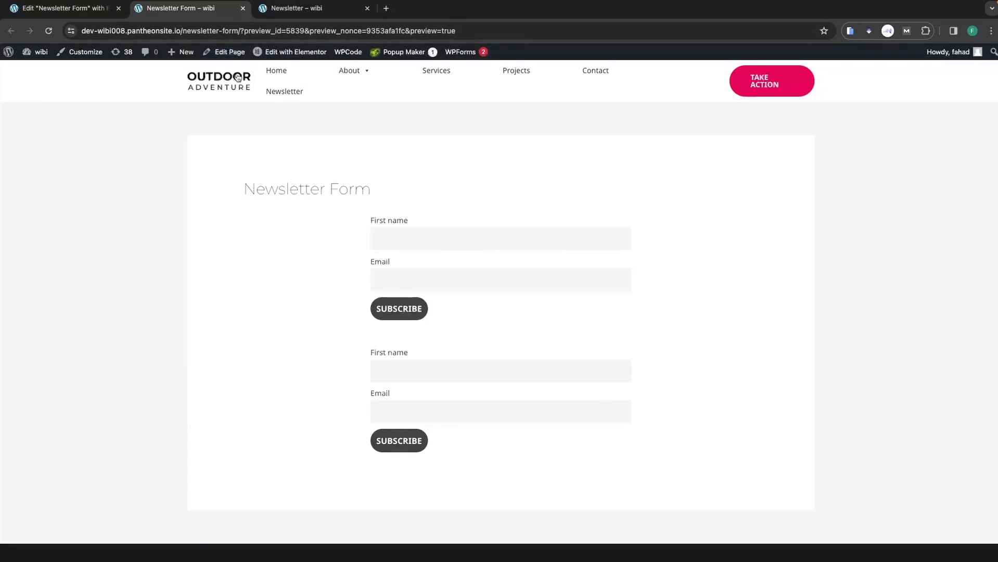
pyautogui.click(243, 8)
pyautogui.click(243, 9)
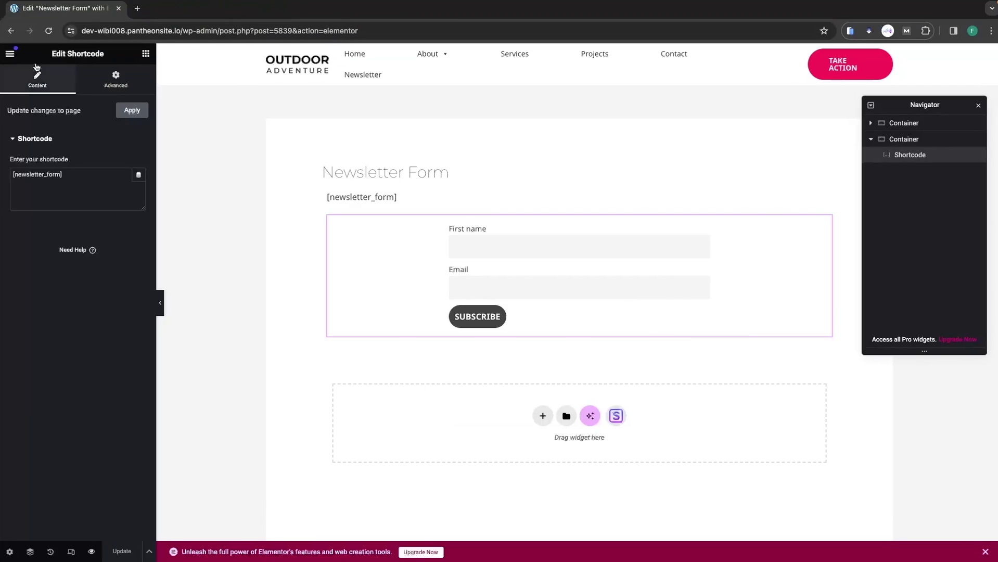
pyautogui.click(10, 55)
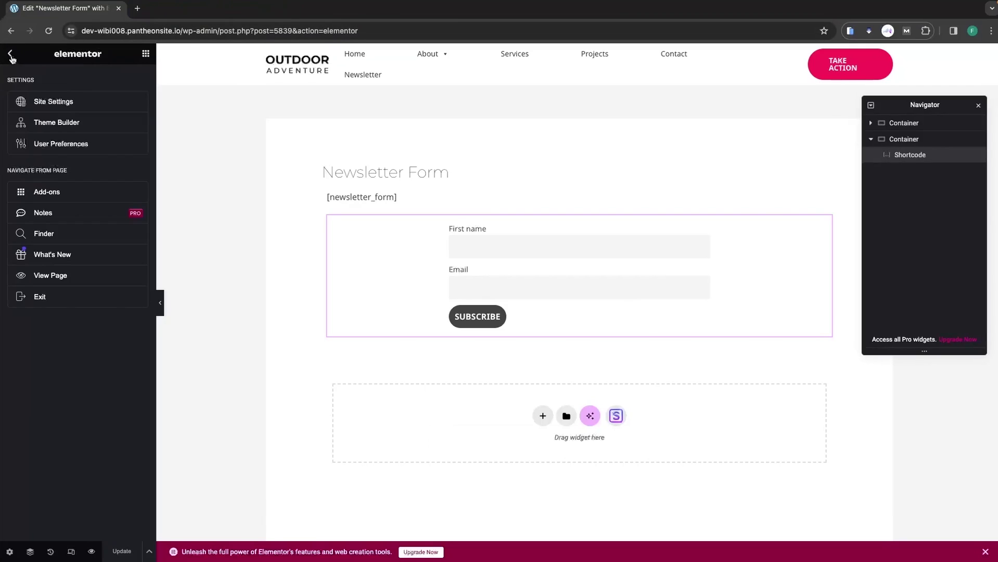
# Exit Elementor and add a new newsletter under Newsletter > Newsletters.
pyautogui.click(40, 296)
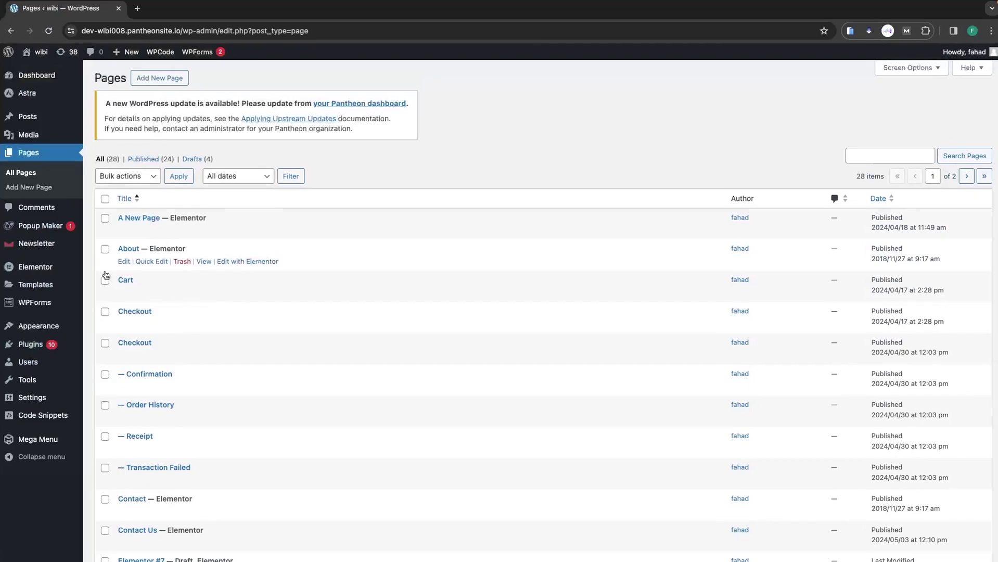
pyautogui.click(45, 252)
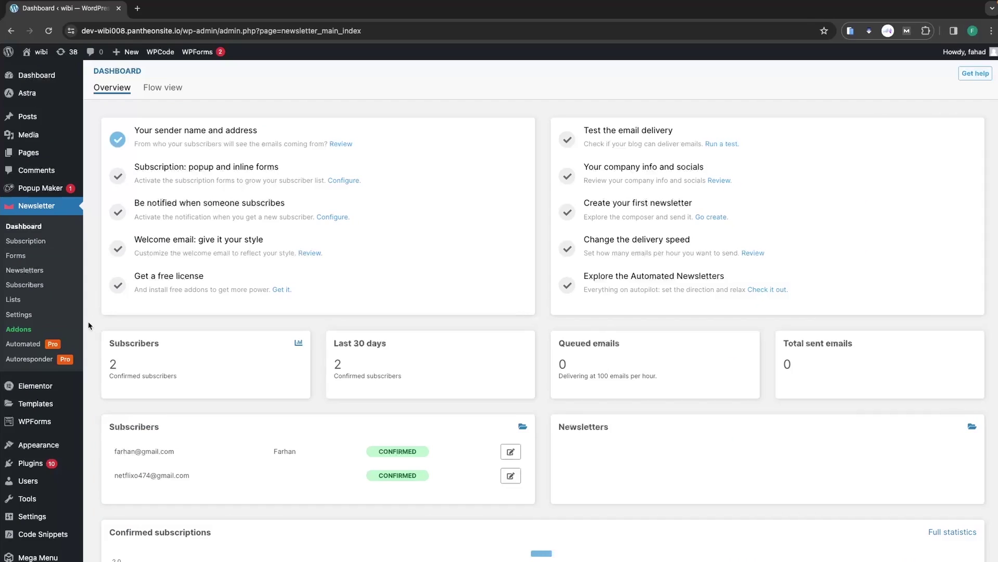
pyautogui.click(40, 271)
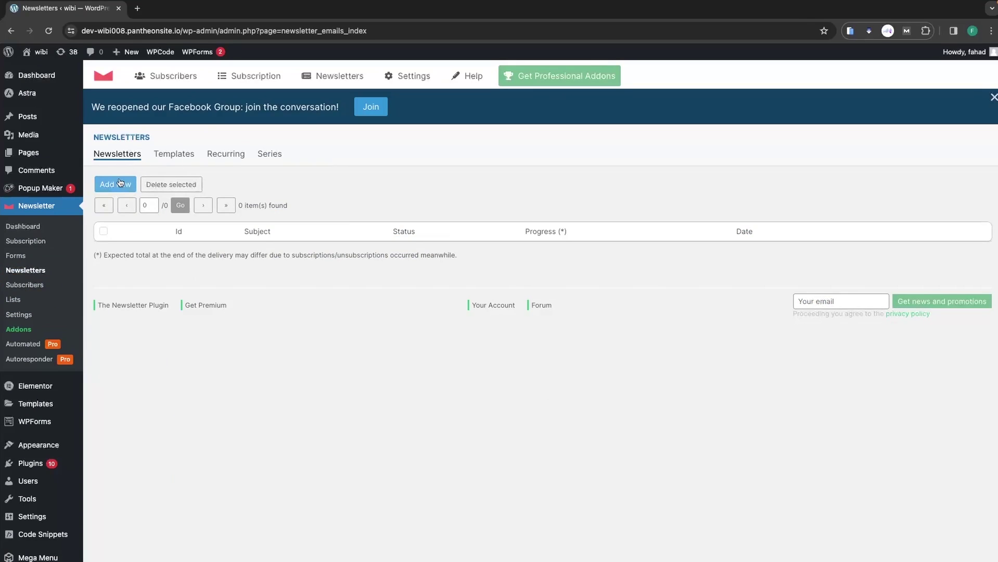
pyautogui.click(120, 183)
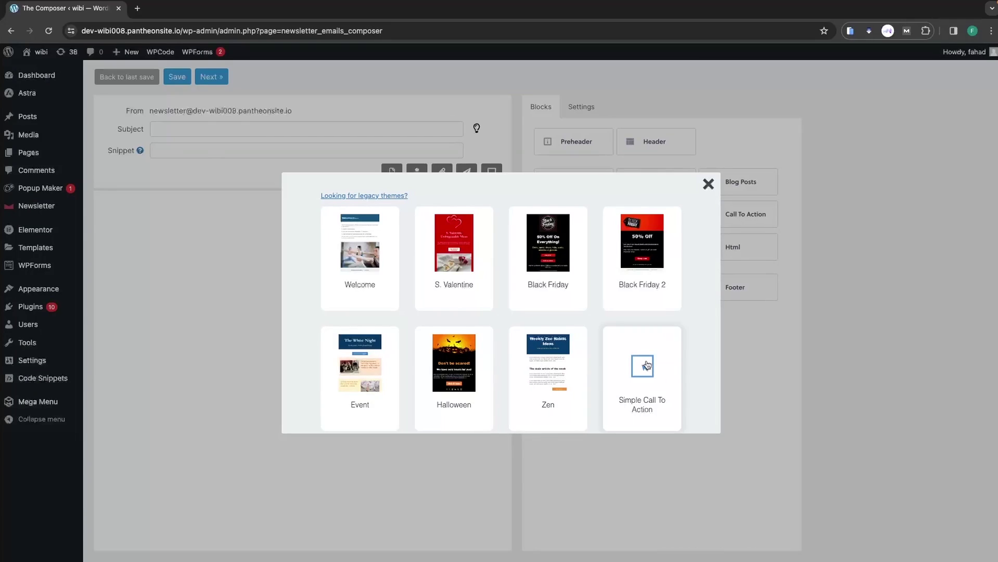
# Use the Simple Call To Action template and review its header, image, Follow us and text blocks.
pyautogui.click(643, 365)
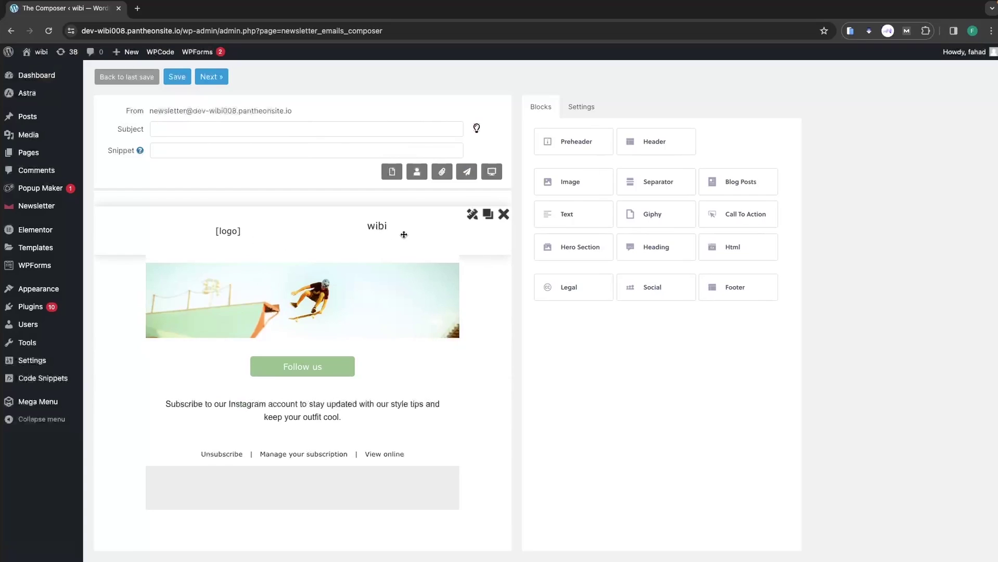
pyautogui.click(474, 217)
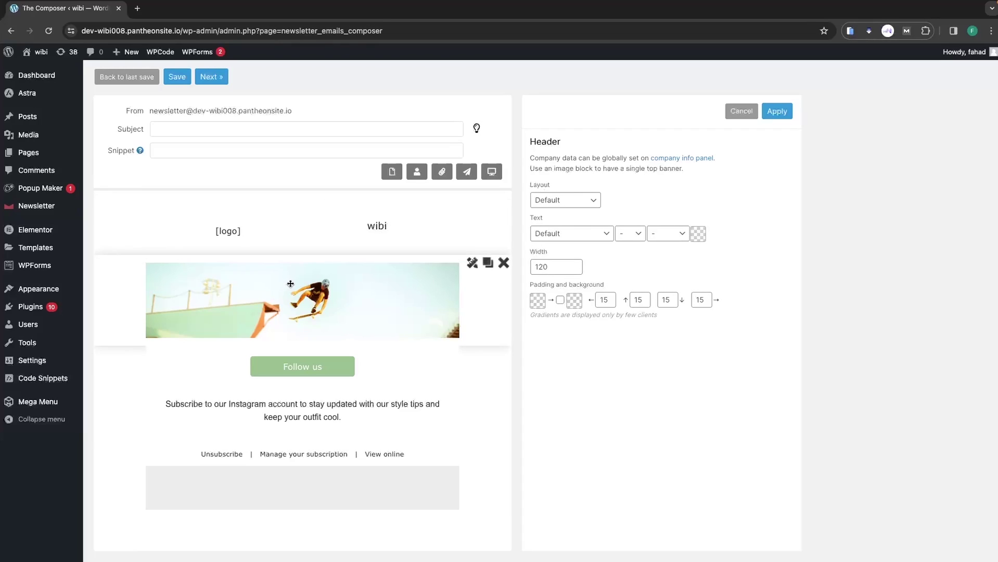
pyautogui.click(474, 265)
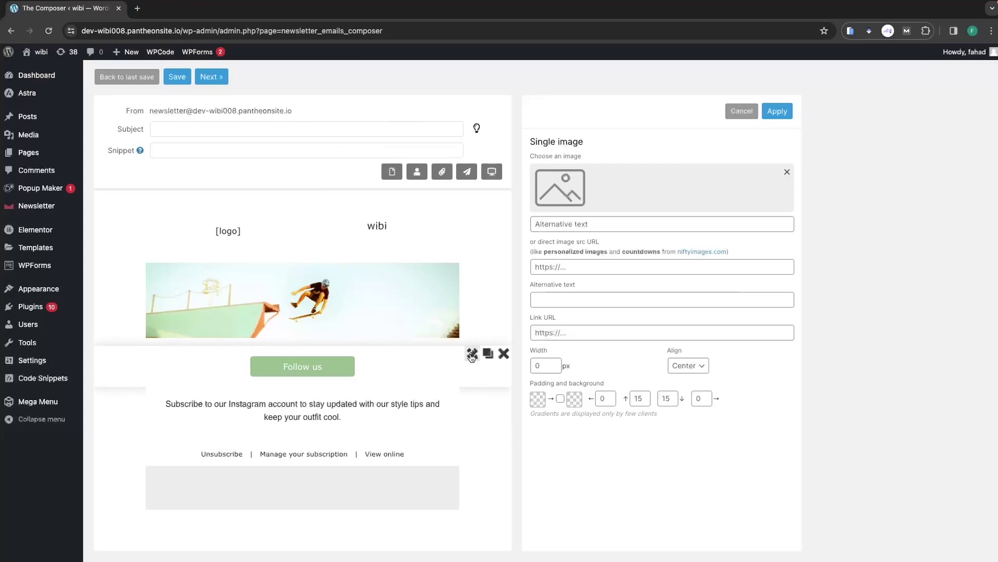
pyautogui.click(472, 354)
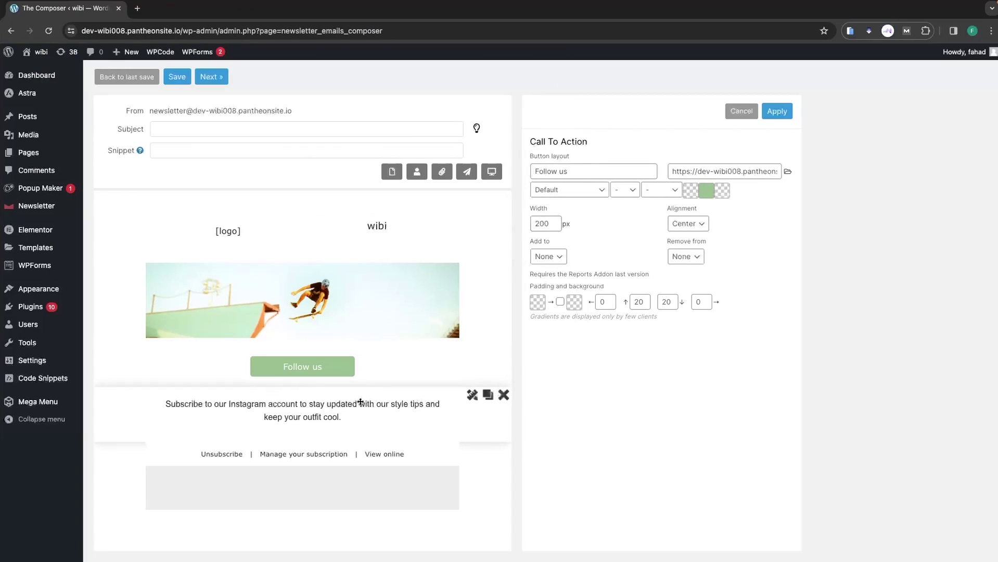
pyautogui.click(471, 396)
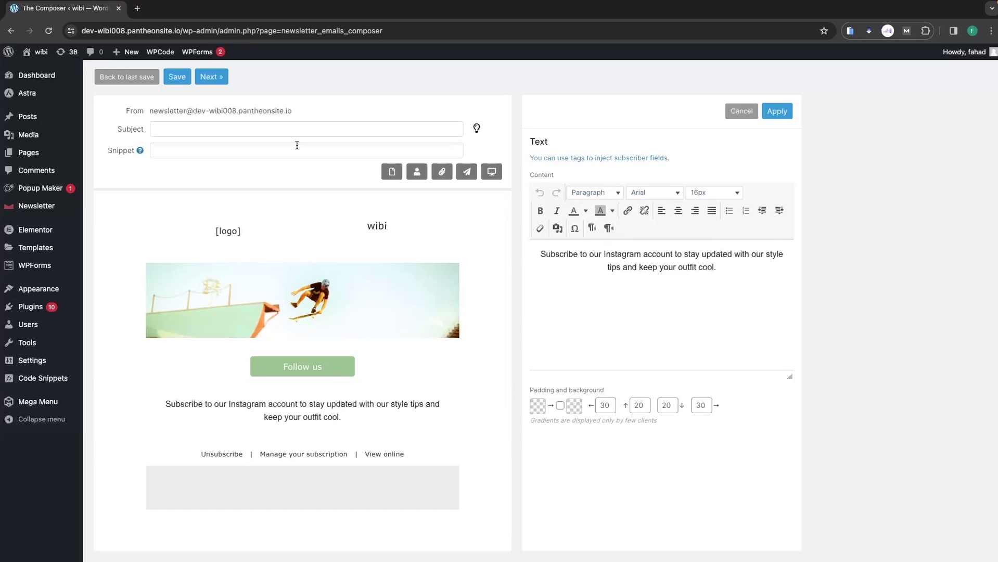
pyautogui.click(270, 130)
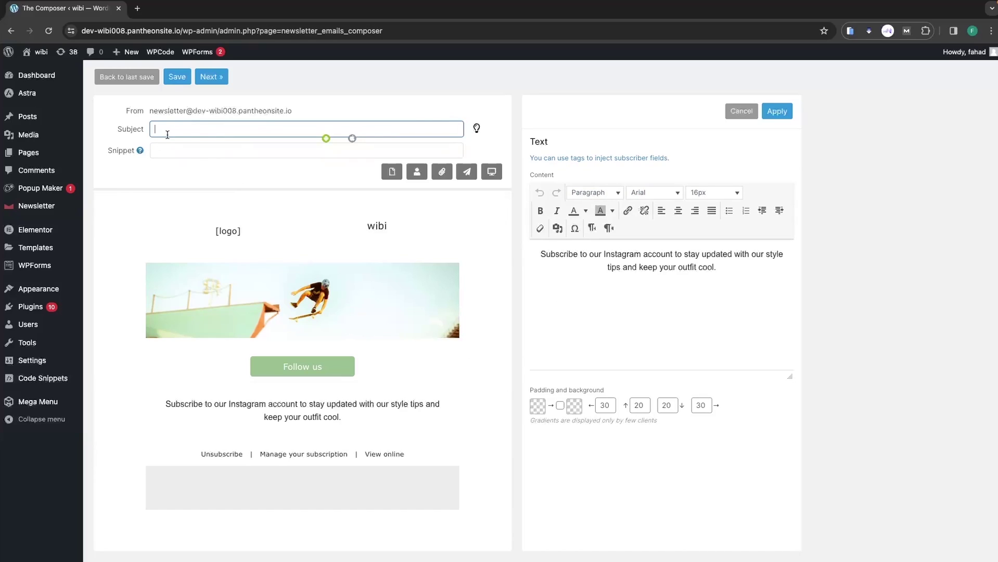
# Enter 'Test Email' as the subject and continue to the sending options.
pyautogui.write('Test Email')
pyautogui.click(184, 150)
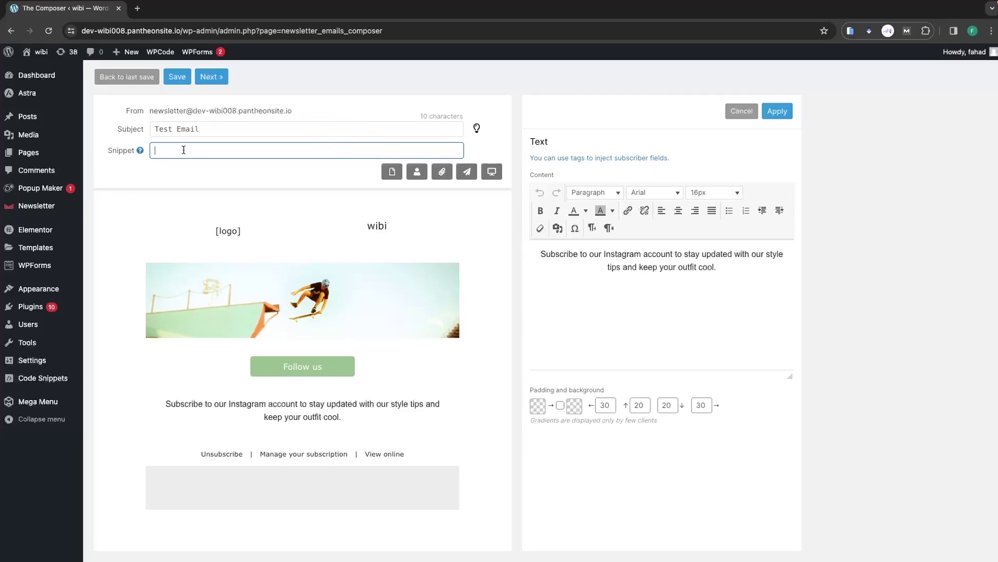
pyautogui.click(212, 77)
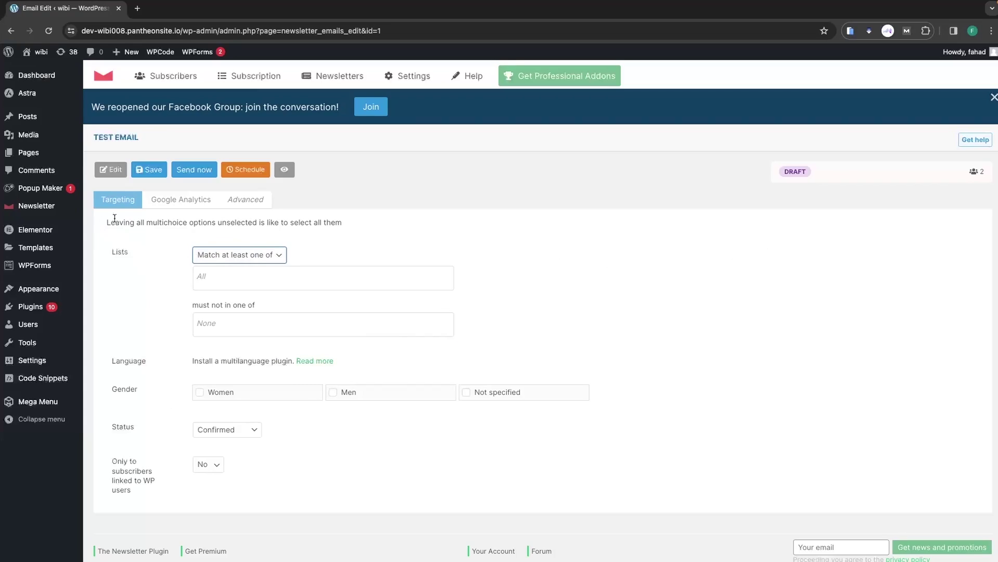
# Set Lists to 'Match all of' and send the Test Email newsletter now, confirming real delivery.
pyautogui.scroll(-1, 167, 268)
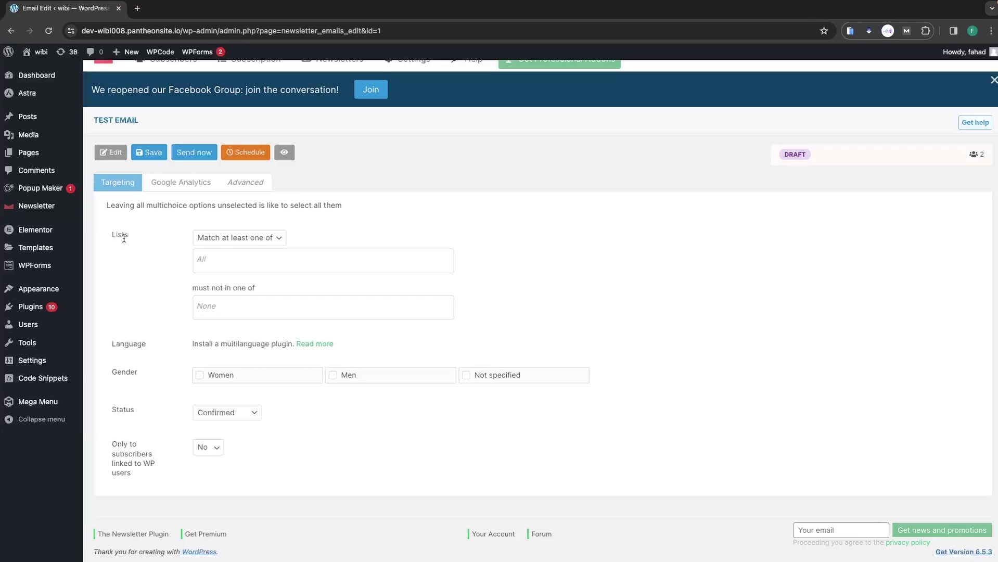
pyautogui.click(257, 242)
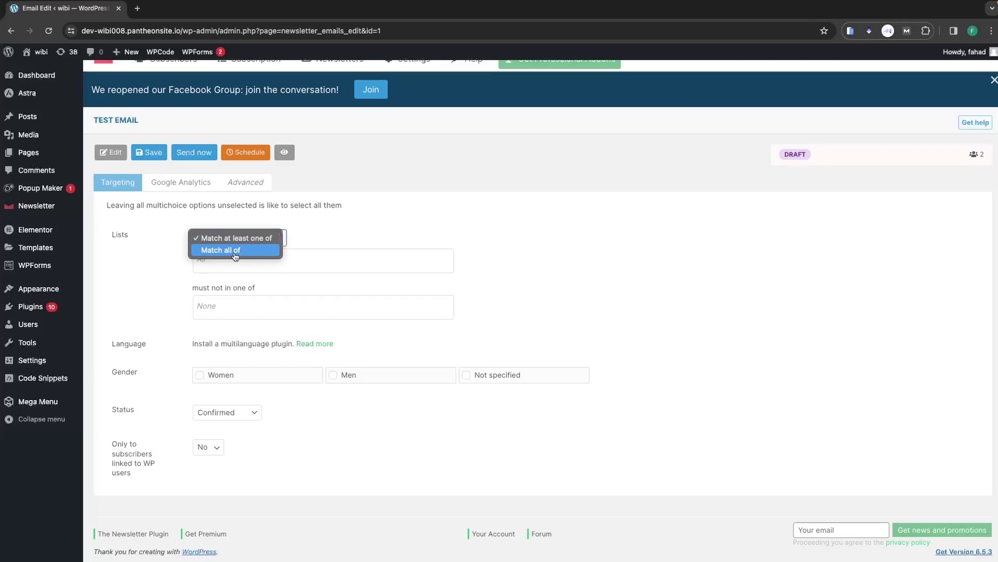
pyautogui.click(234, 252)
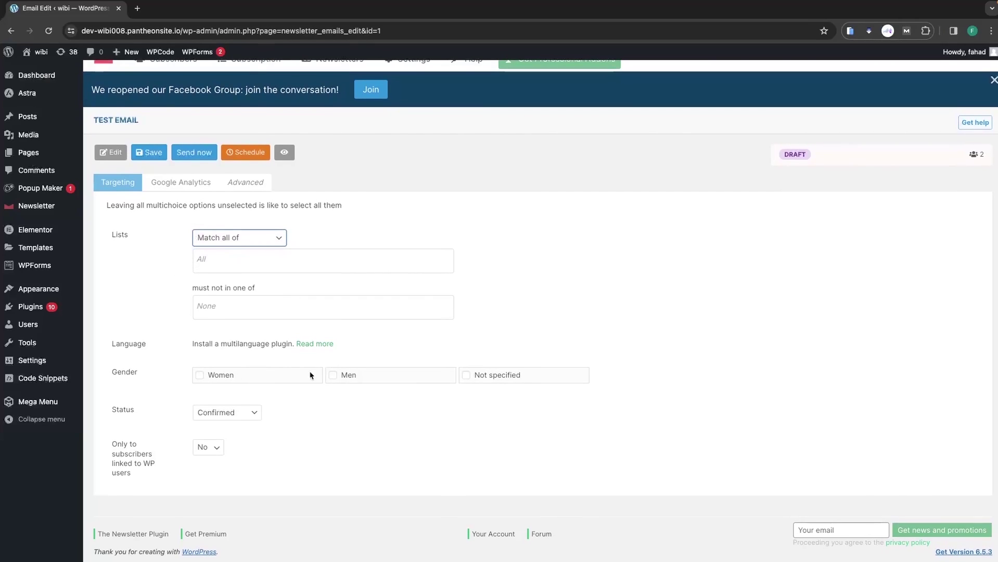
pyautogui.click(226, 262)
pyautogui.click(157, 267)
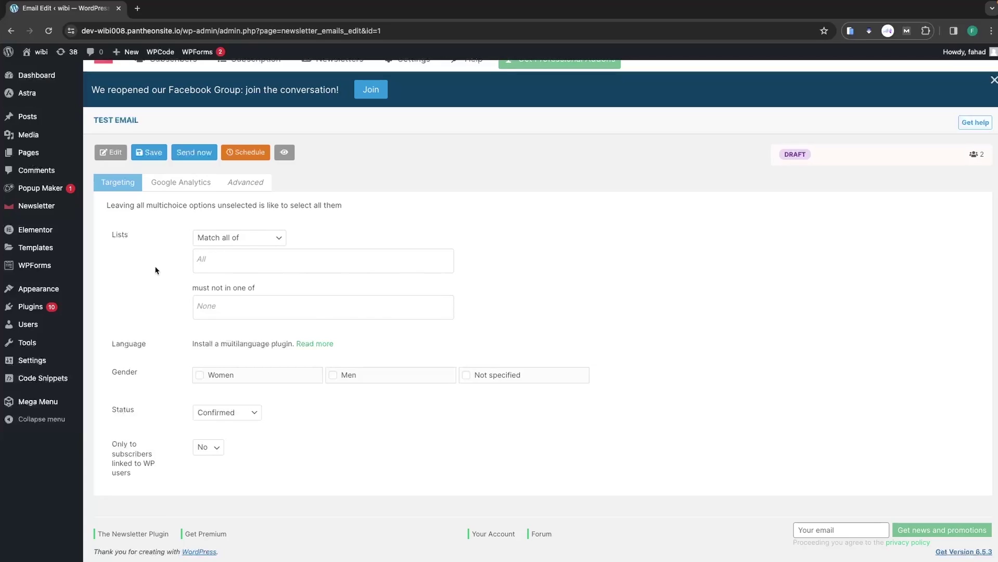
pyautogui.scroll(1, 156, 271)
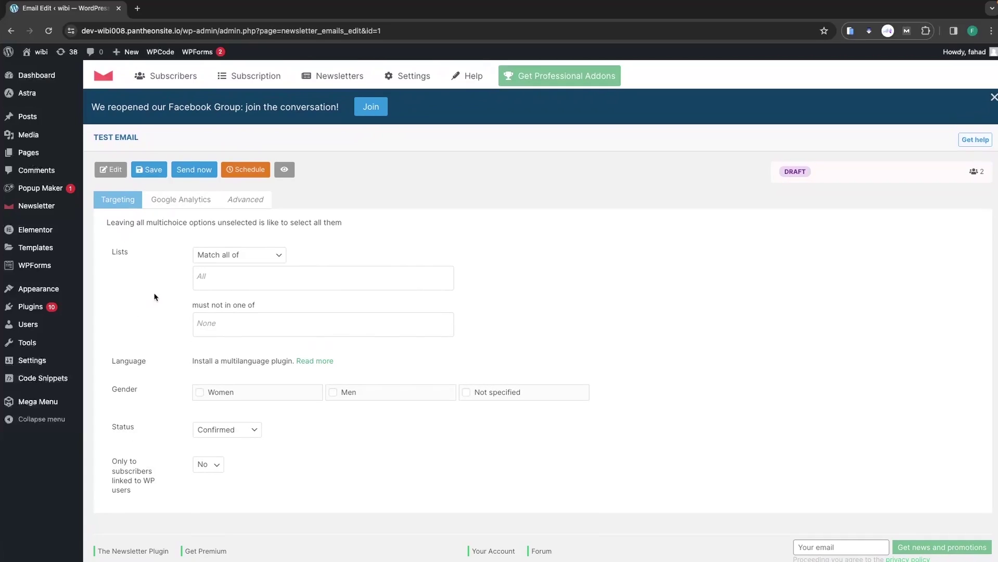
pyautogui.click(201, 168)
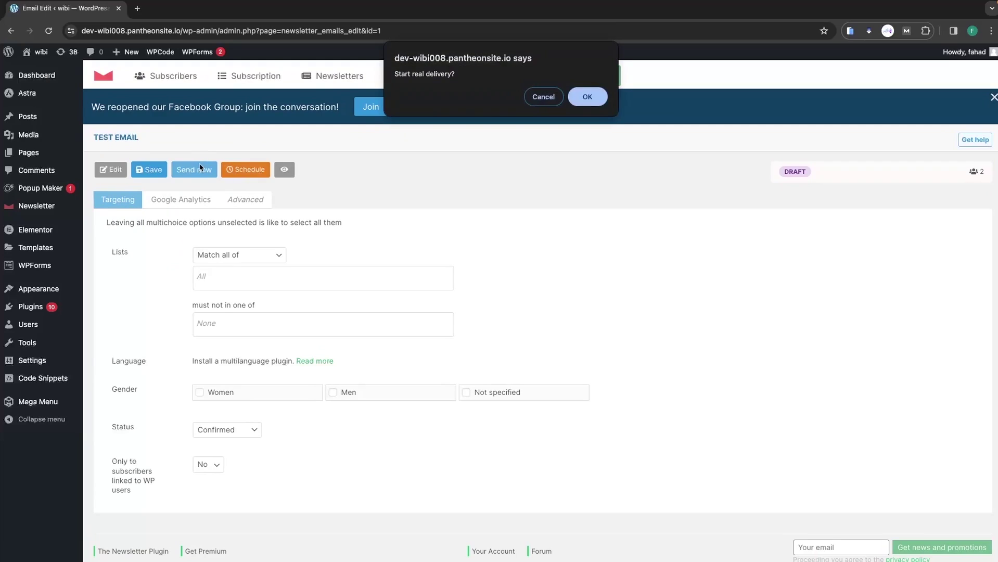
pyautogui.click(587, 97)
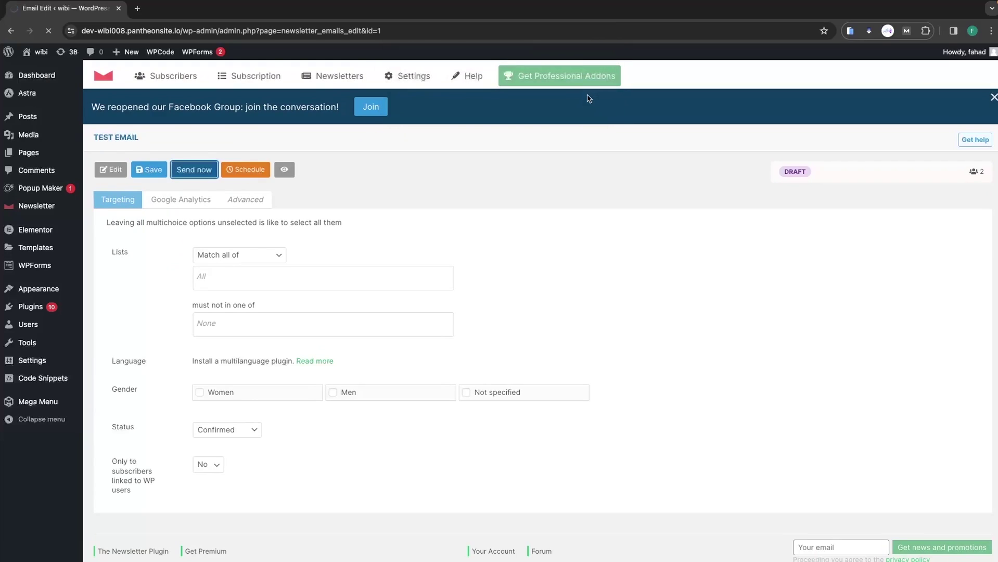